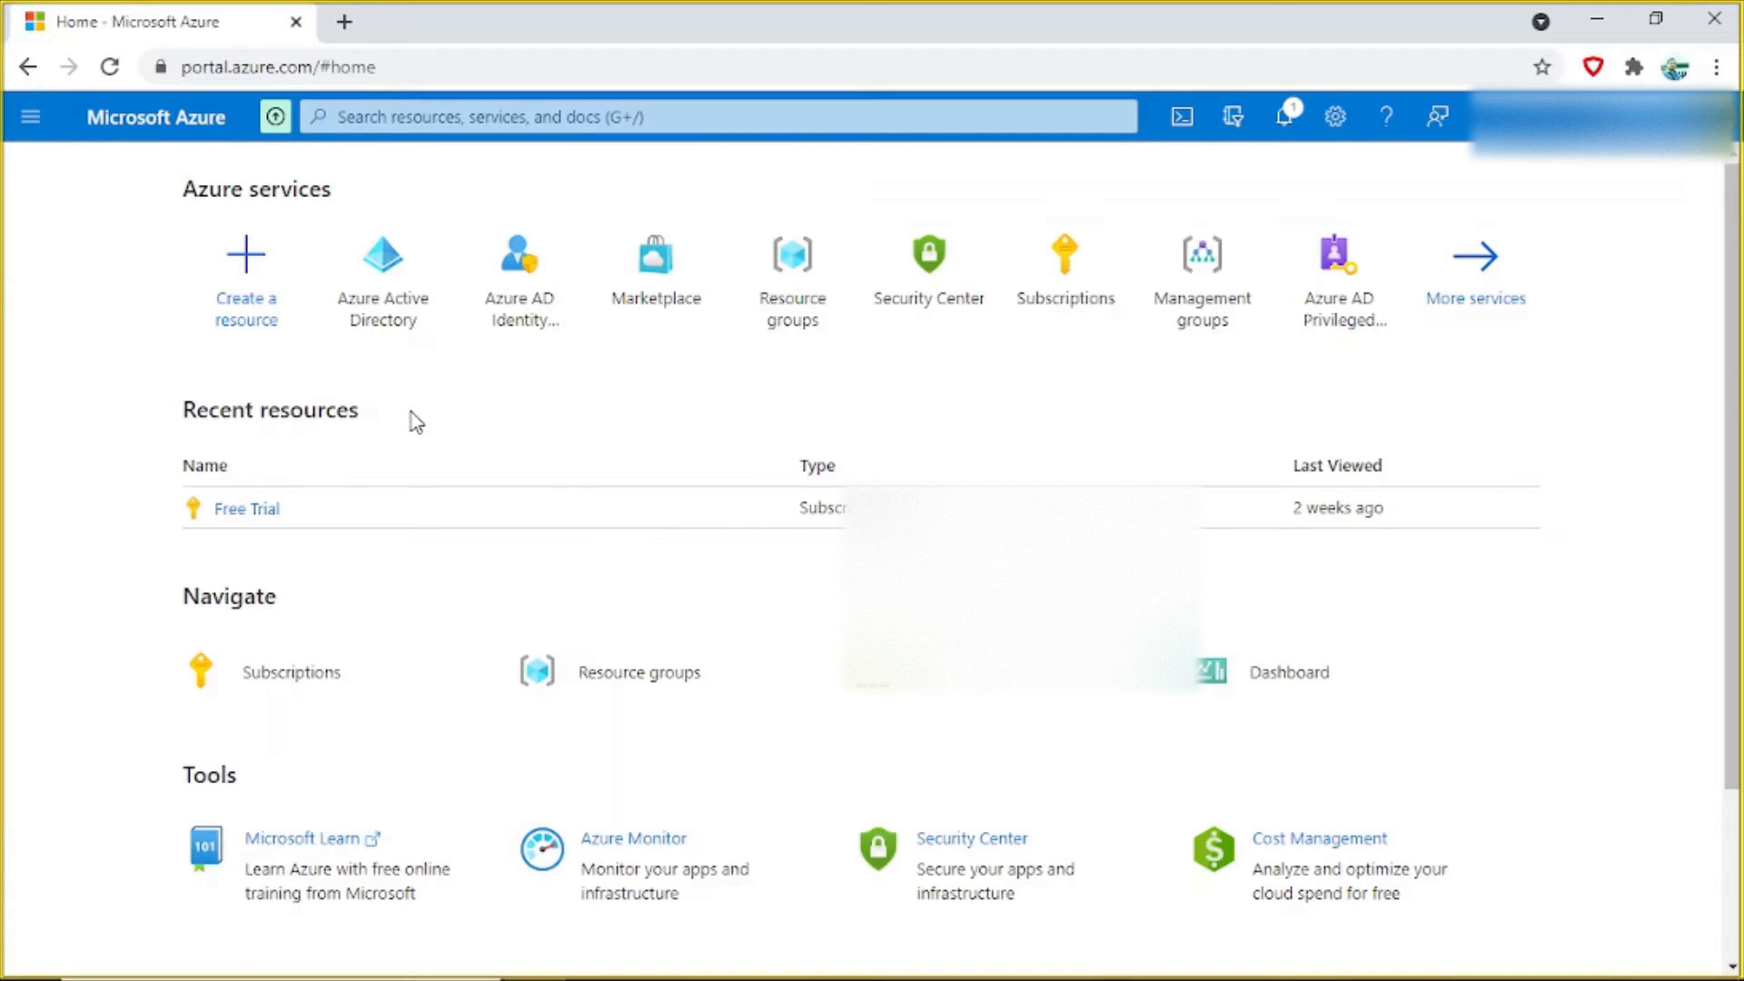
Go from Azure Active Directory through Security to the Conditional Access policies page.
click(386, 268)
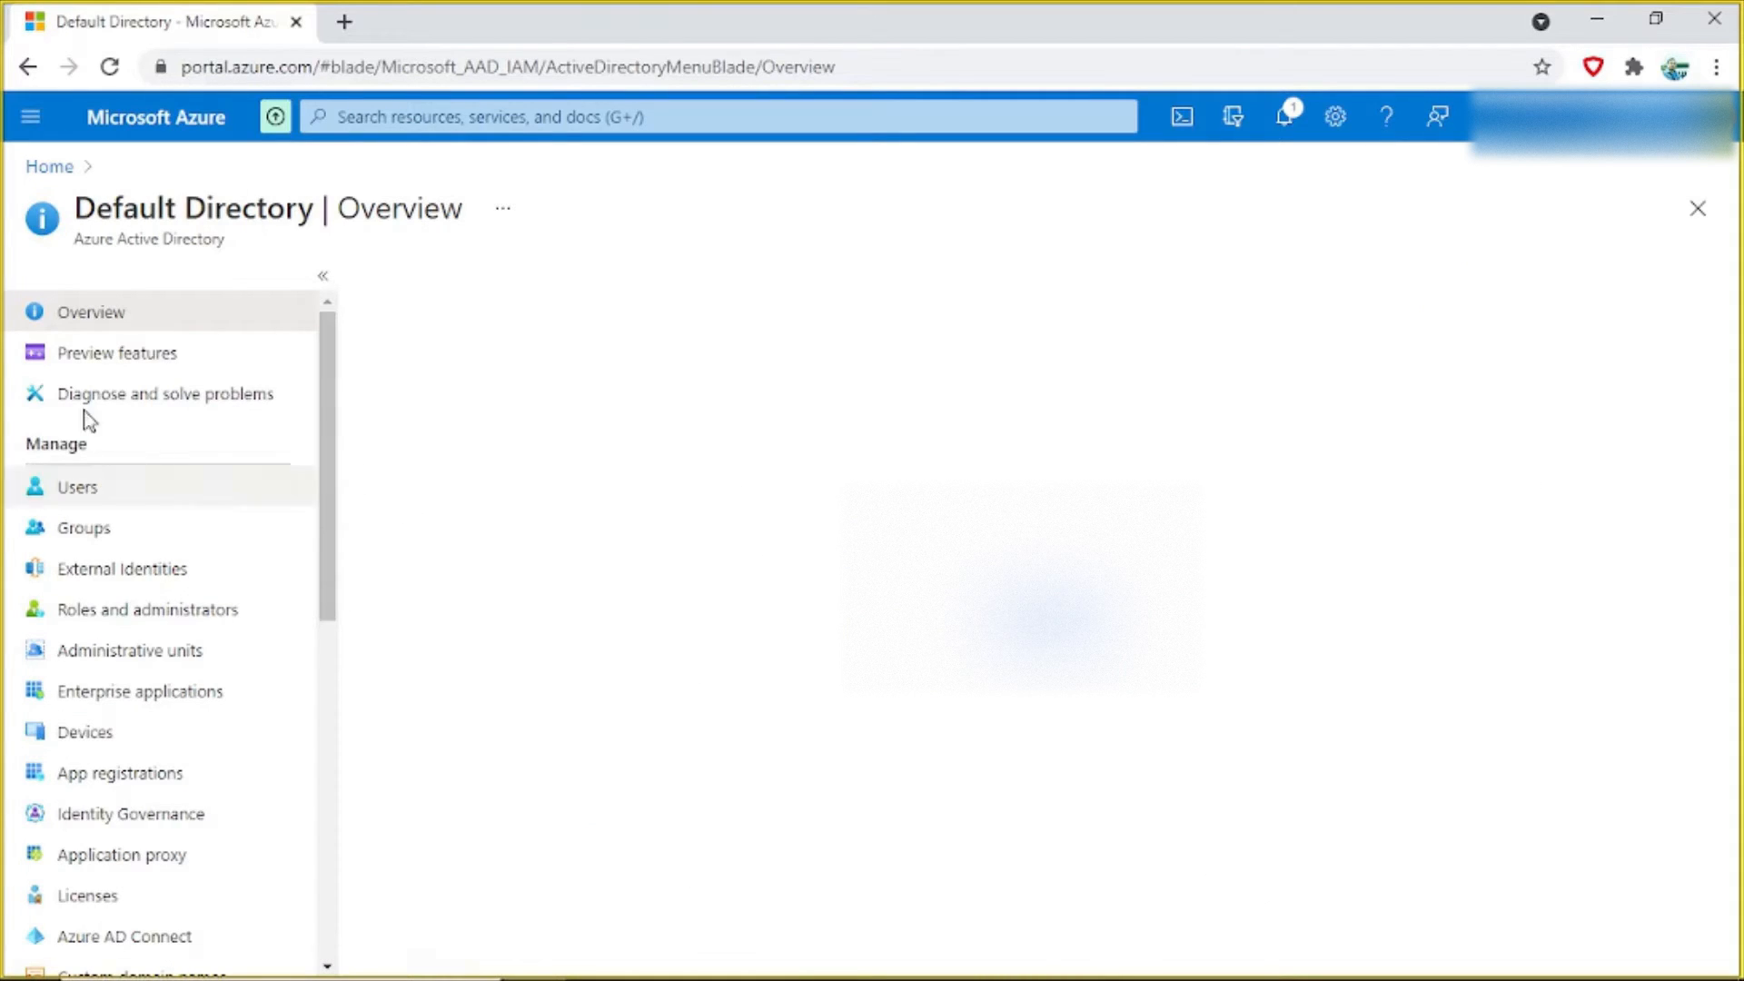
scroll(280, 599, down, 6)
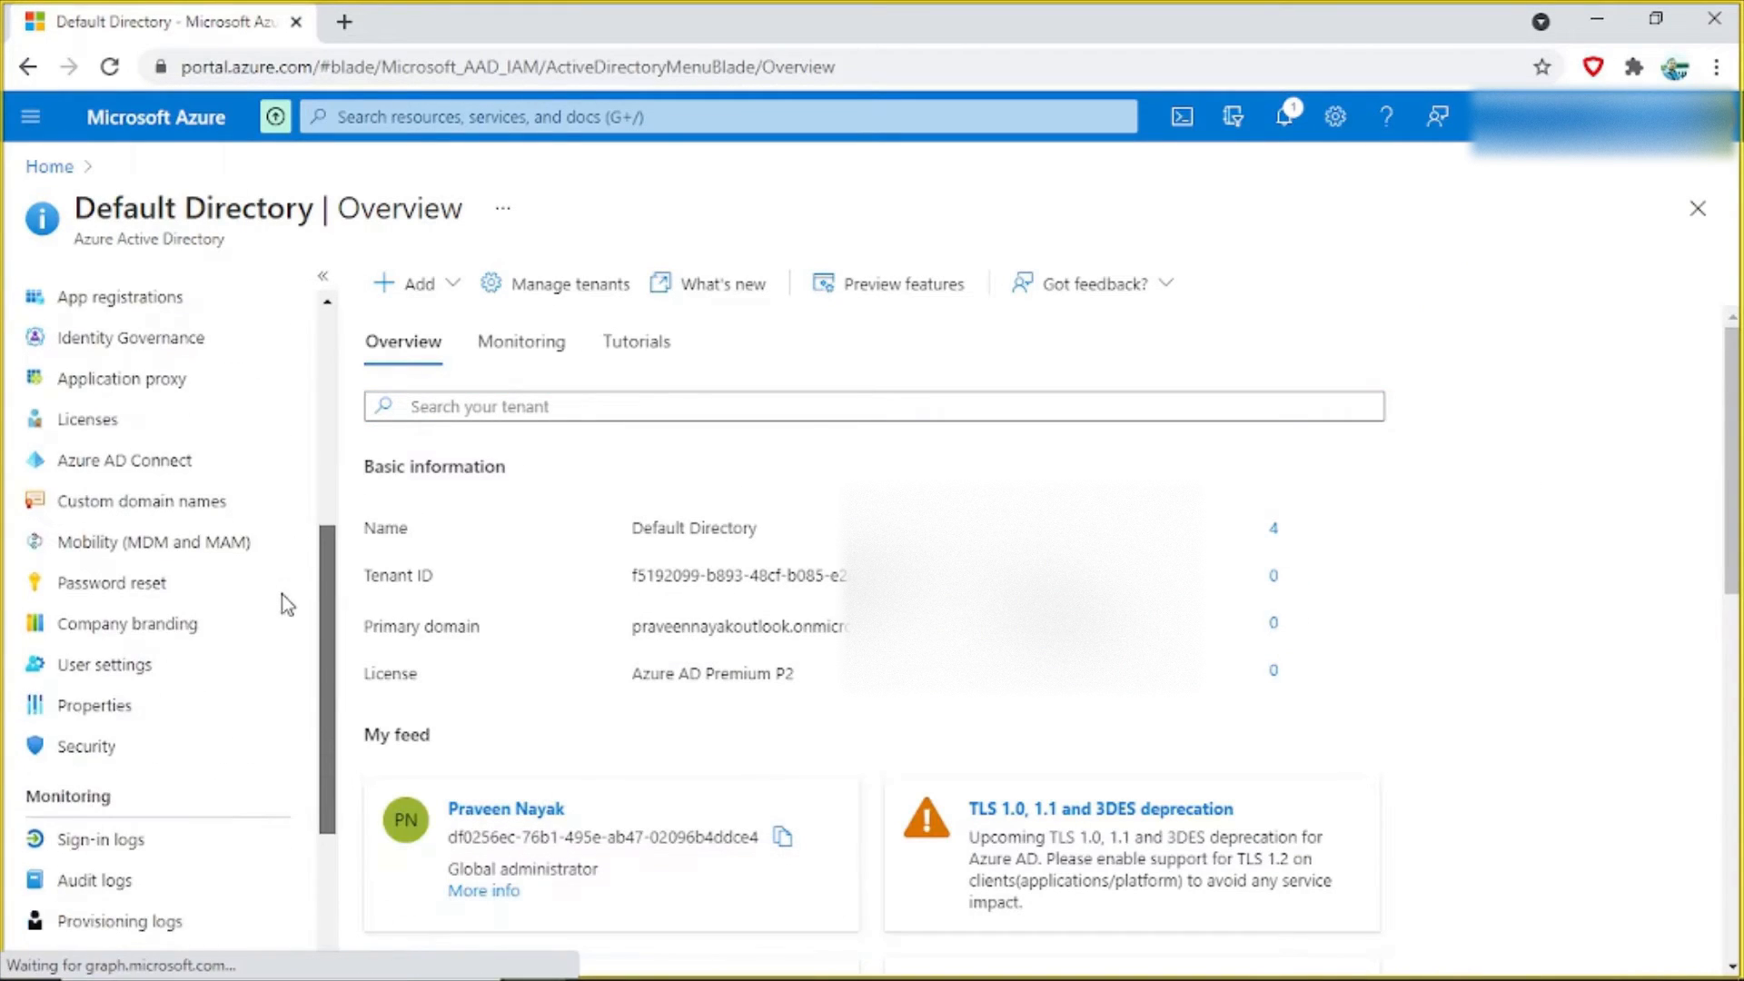
scroll(317, 627, up, 3)
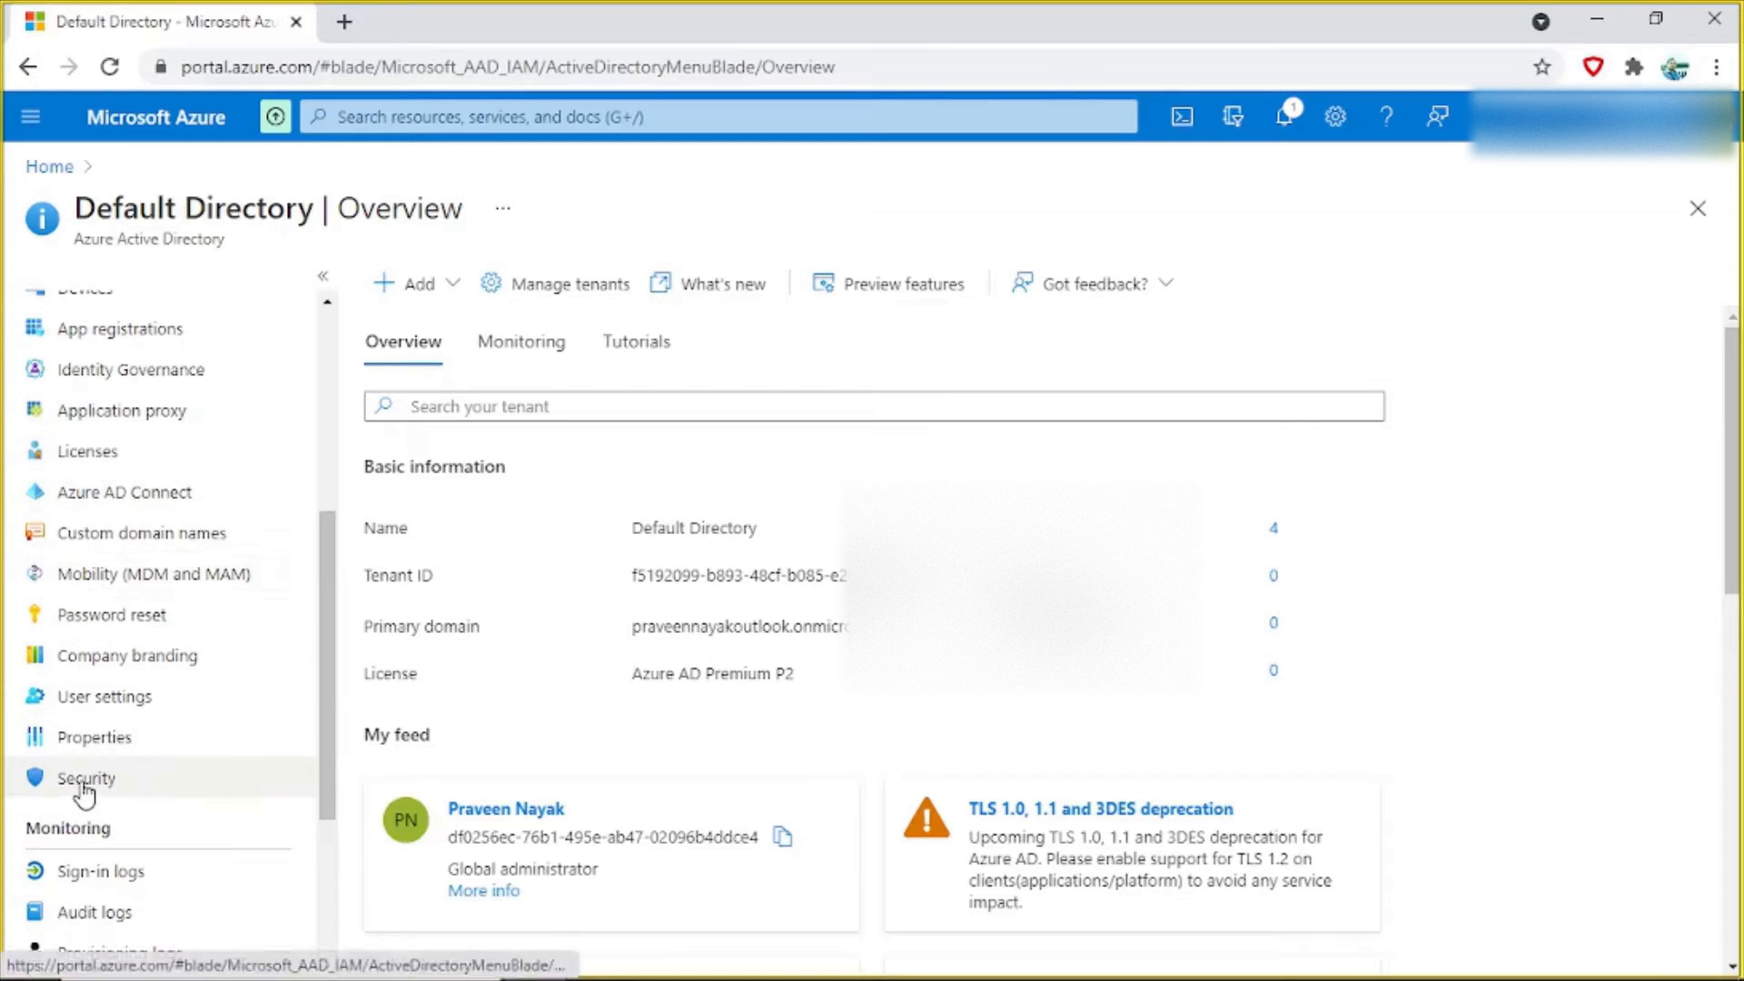
click(86, 781)
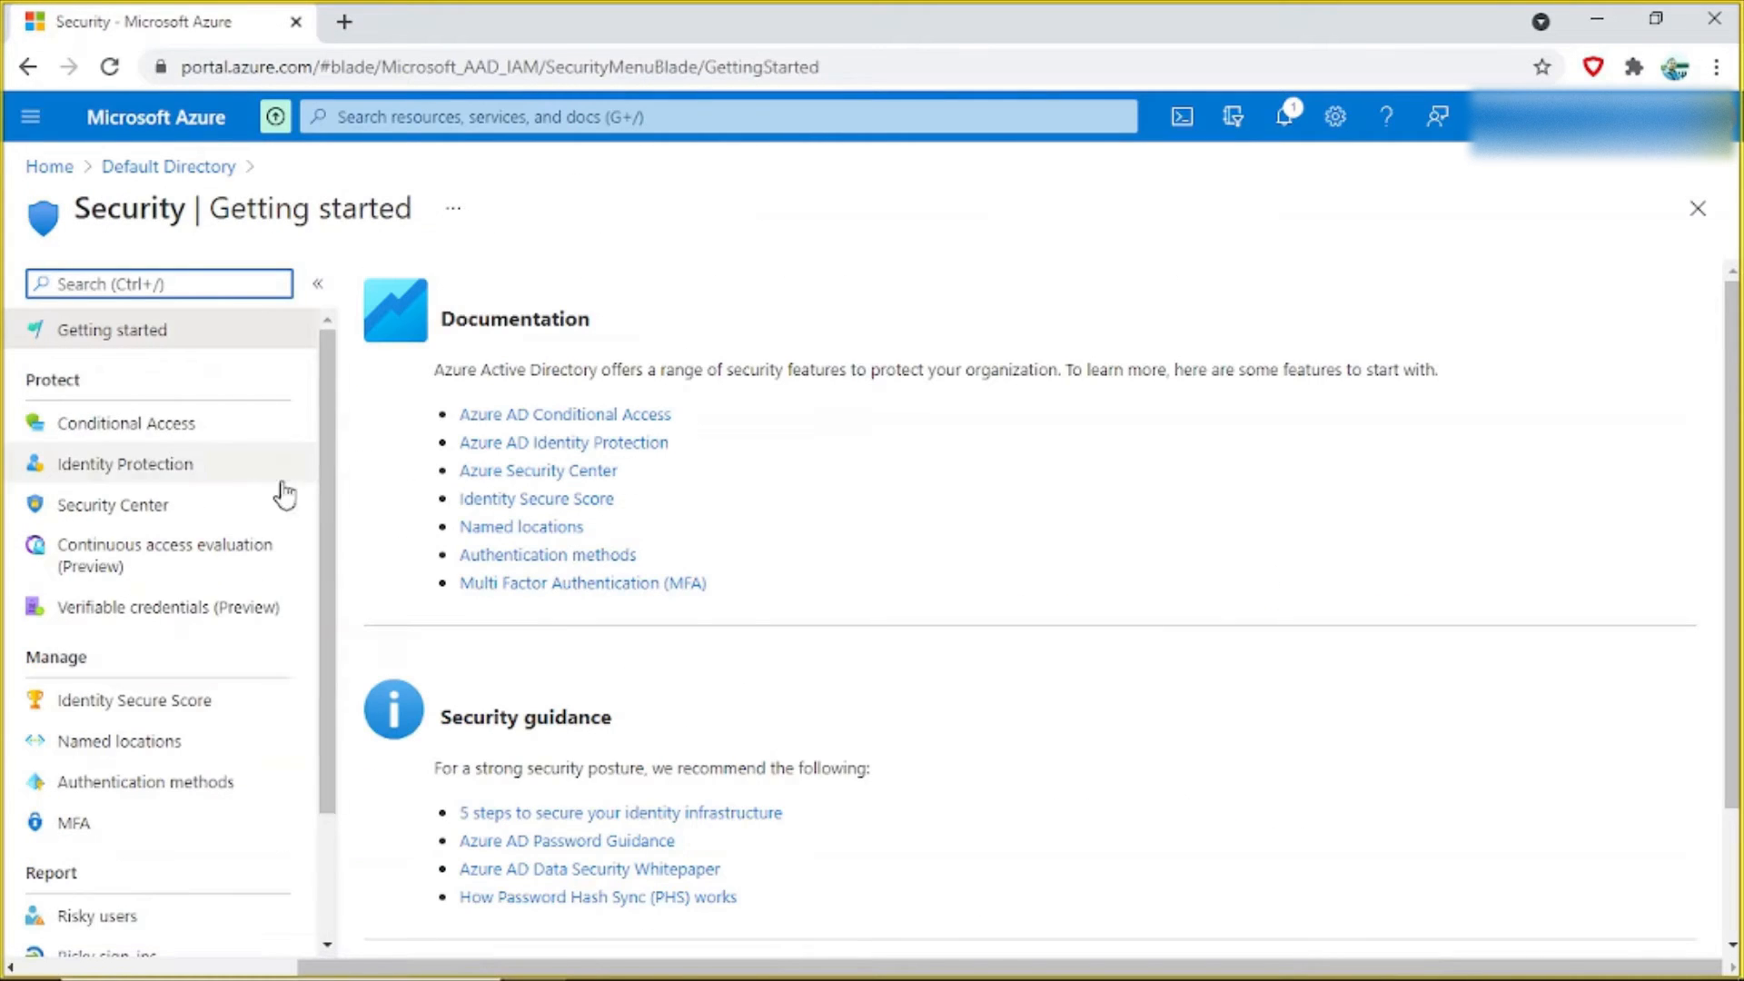
click(143, 427)
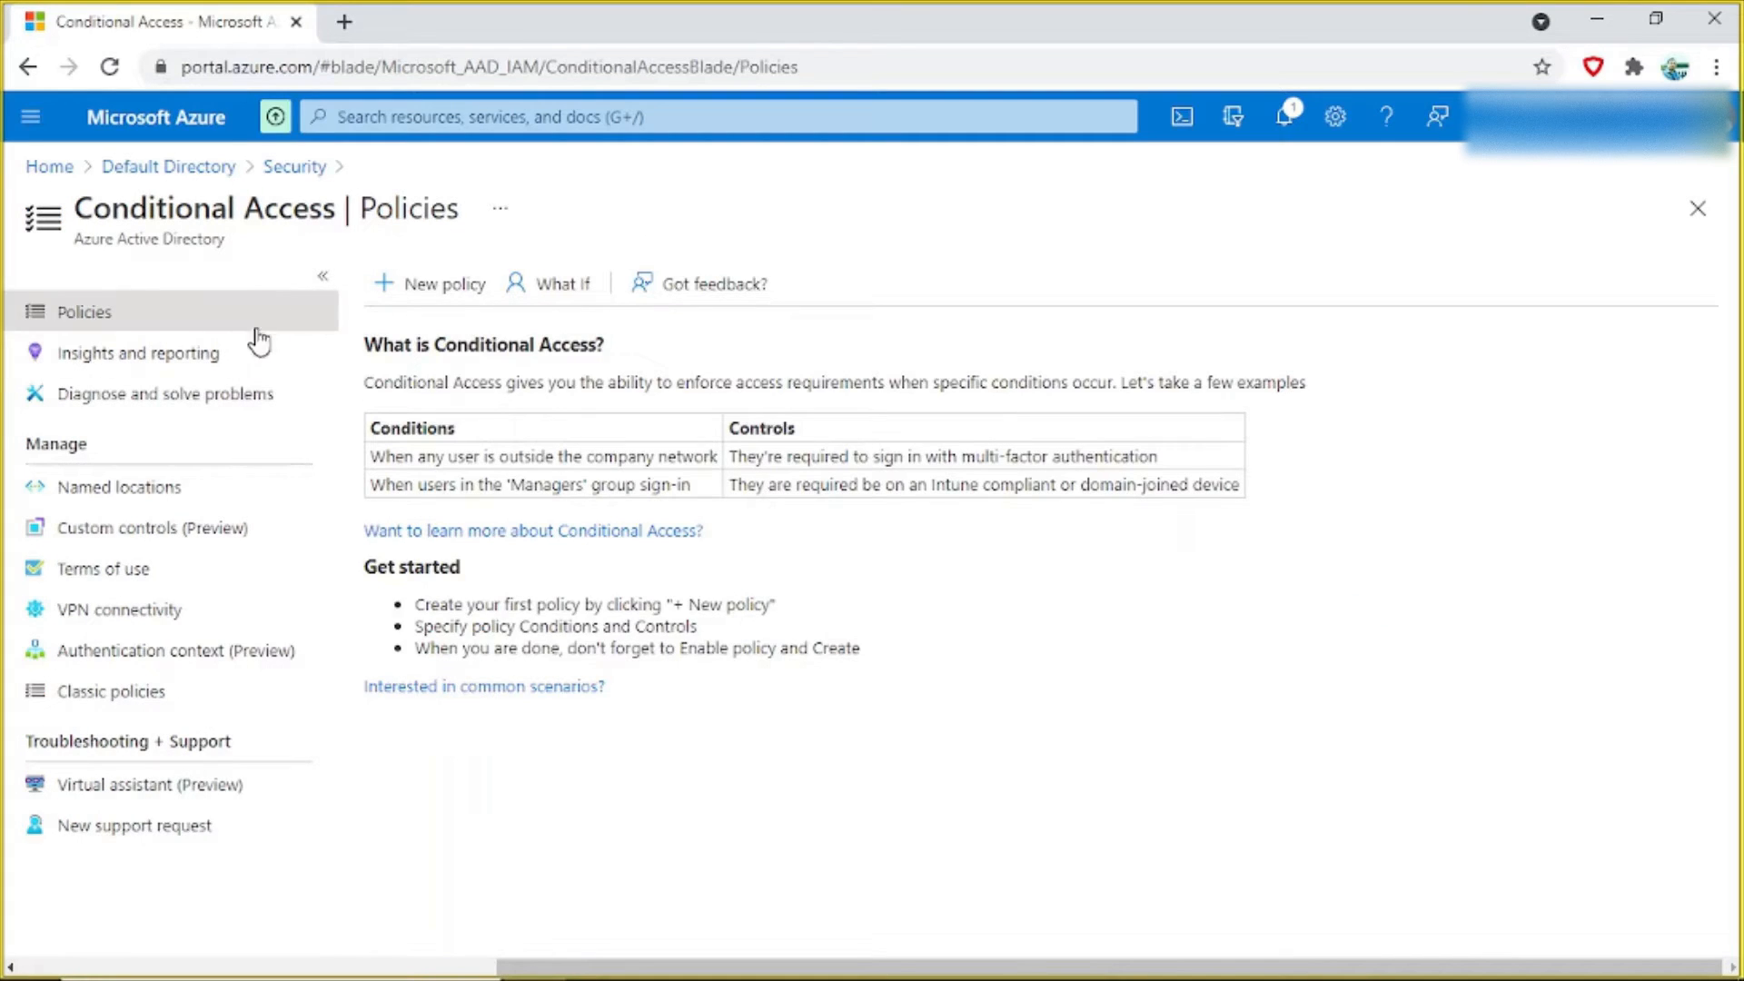
Start a new Conditional Access policy and name it 'Restrict Users'.
click(420, 285)
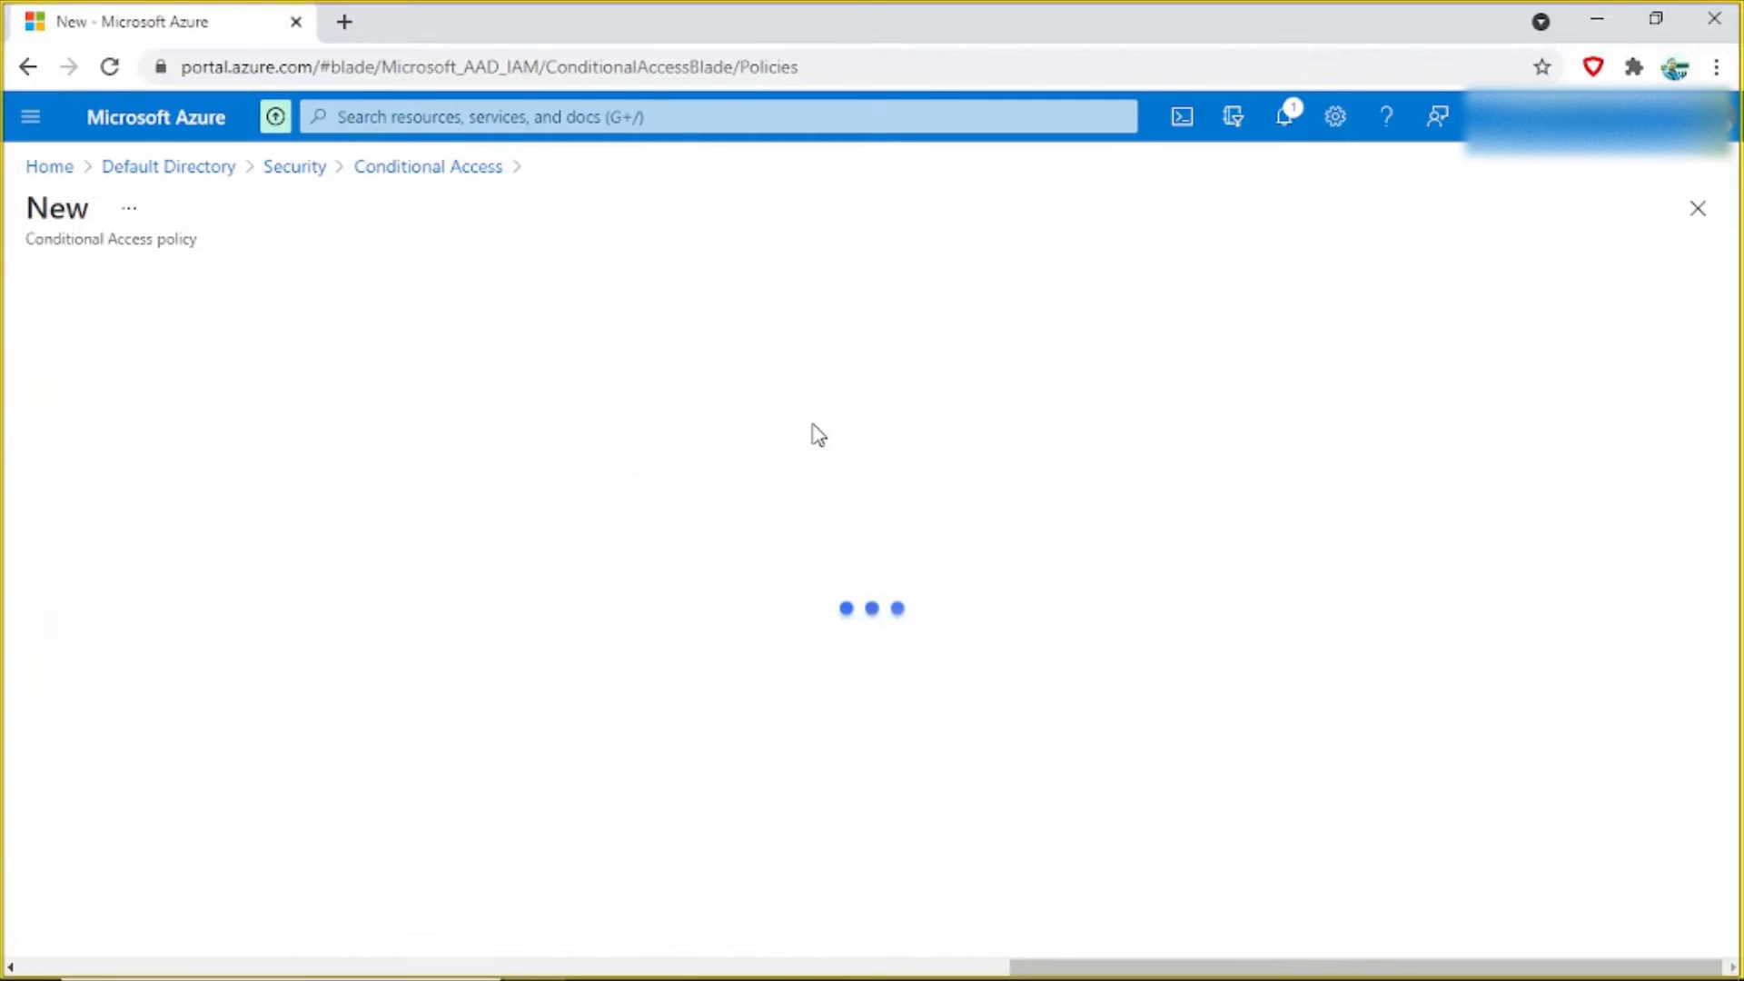
click(66, 437)
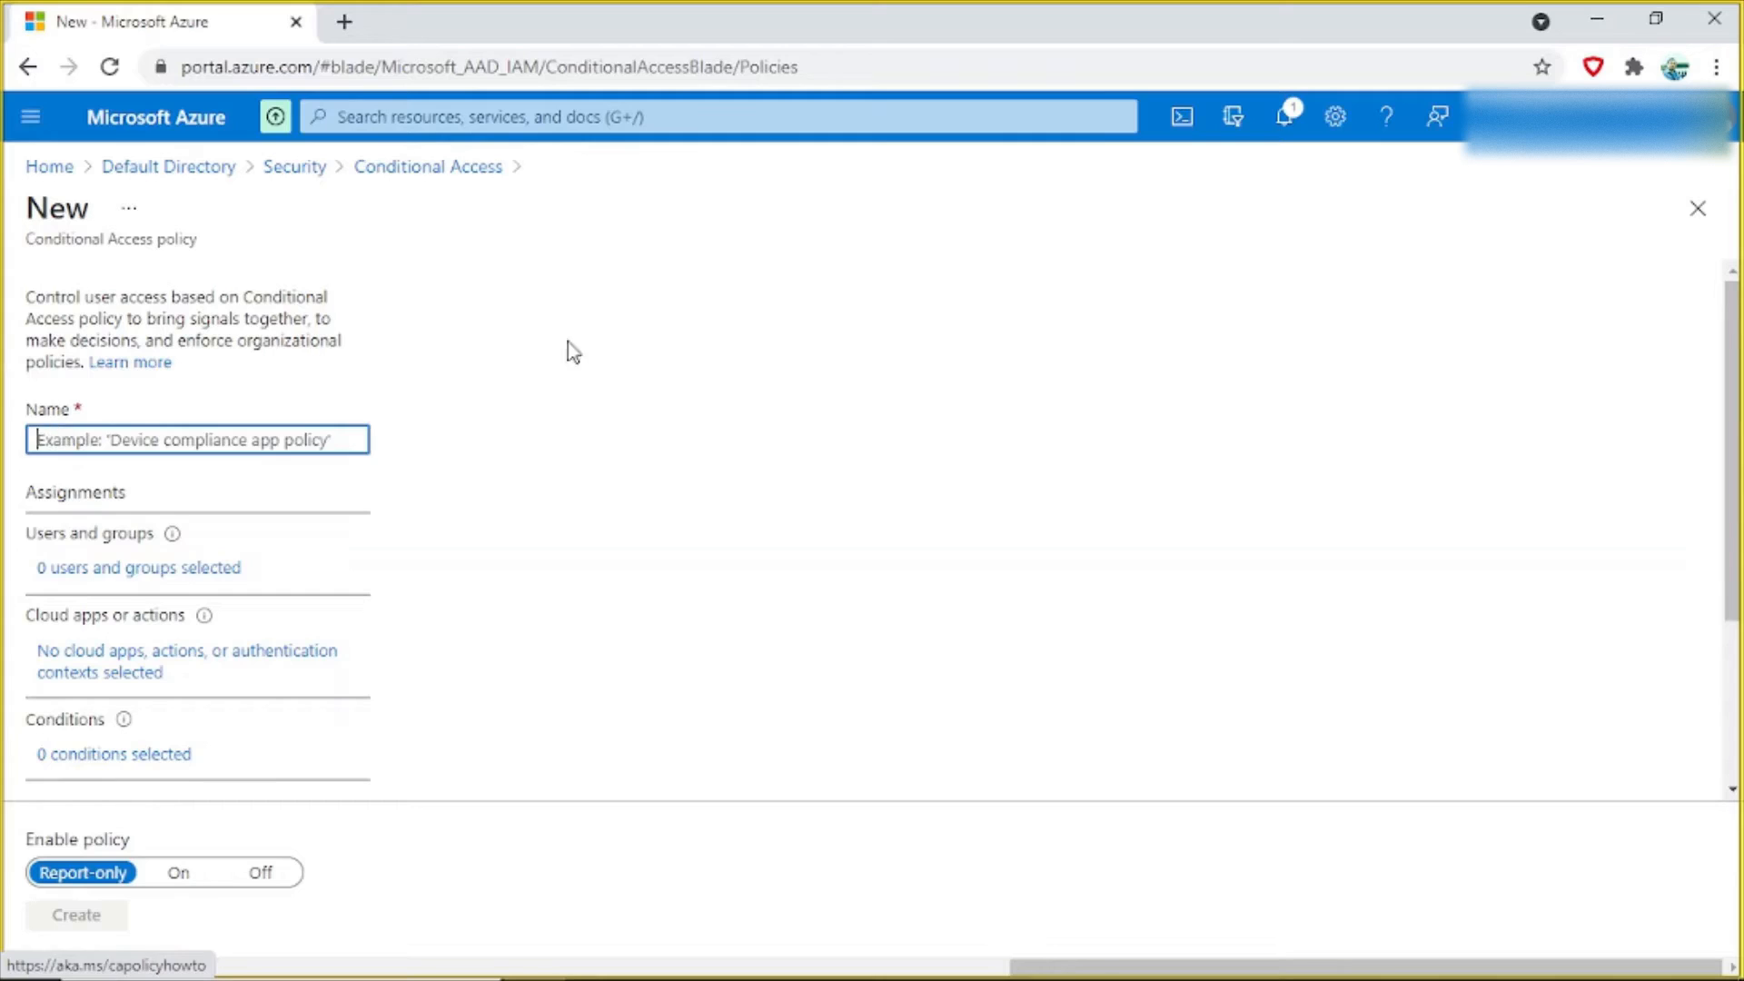
text(restrict)
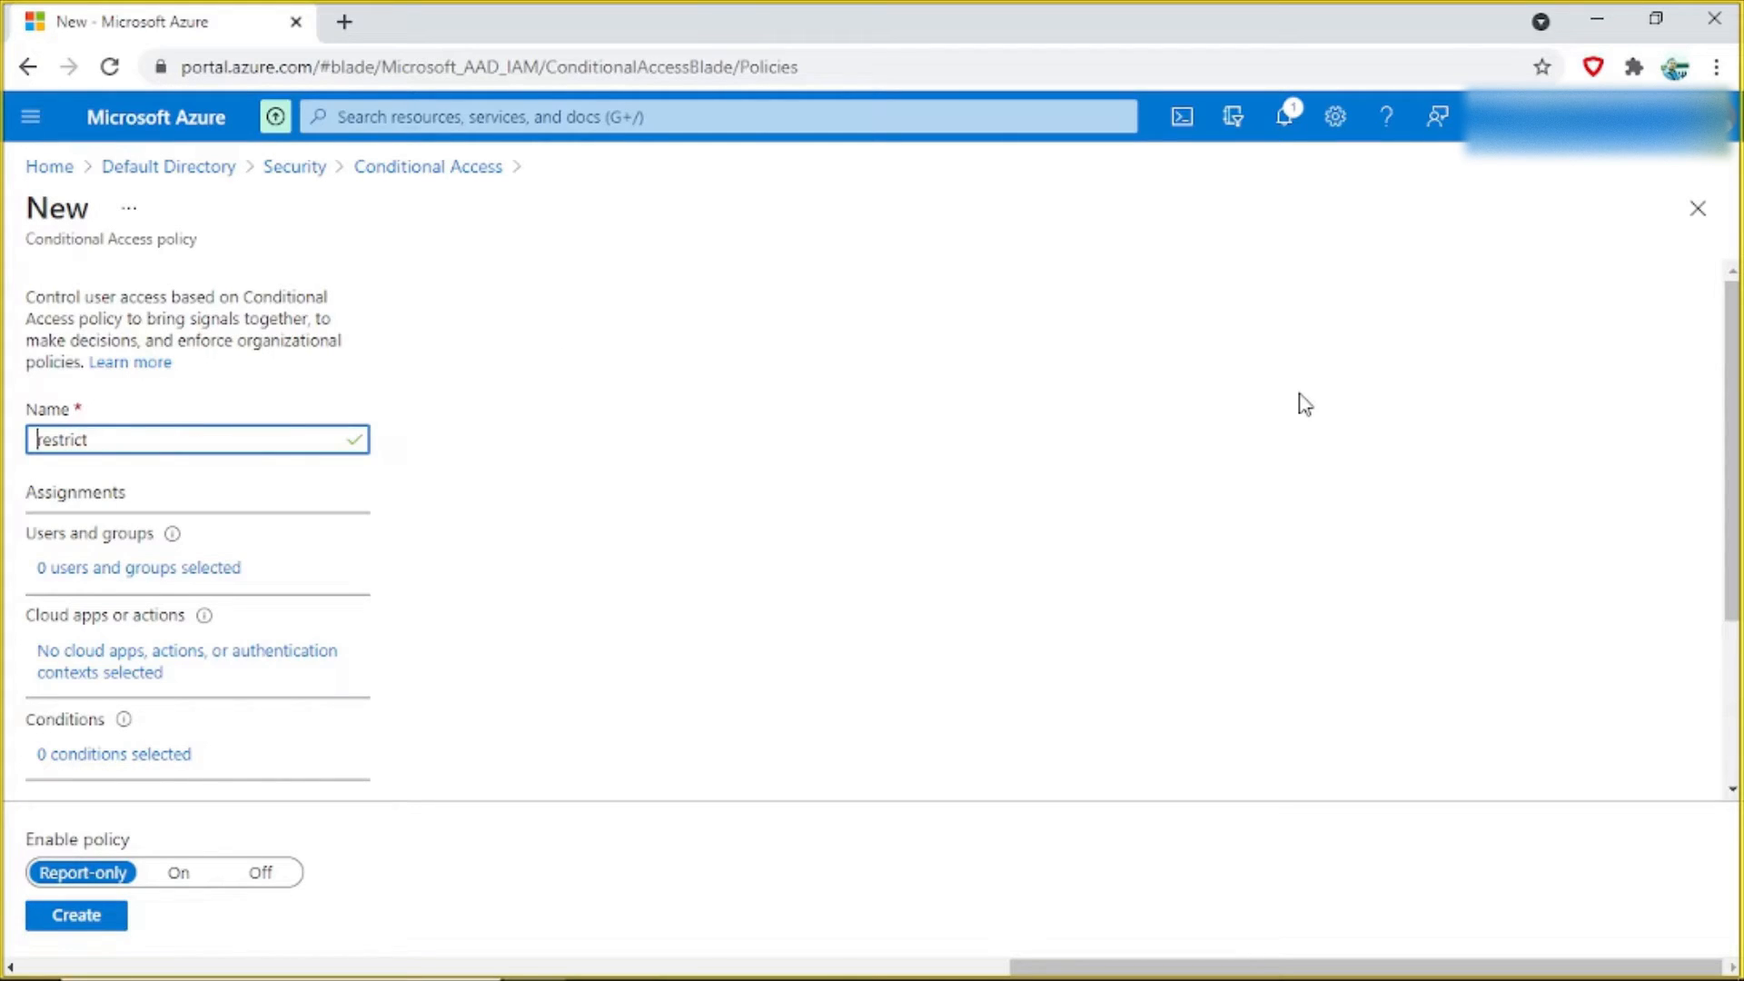
key(Delete)
text(R)
scroll(620, 546, down, 2)
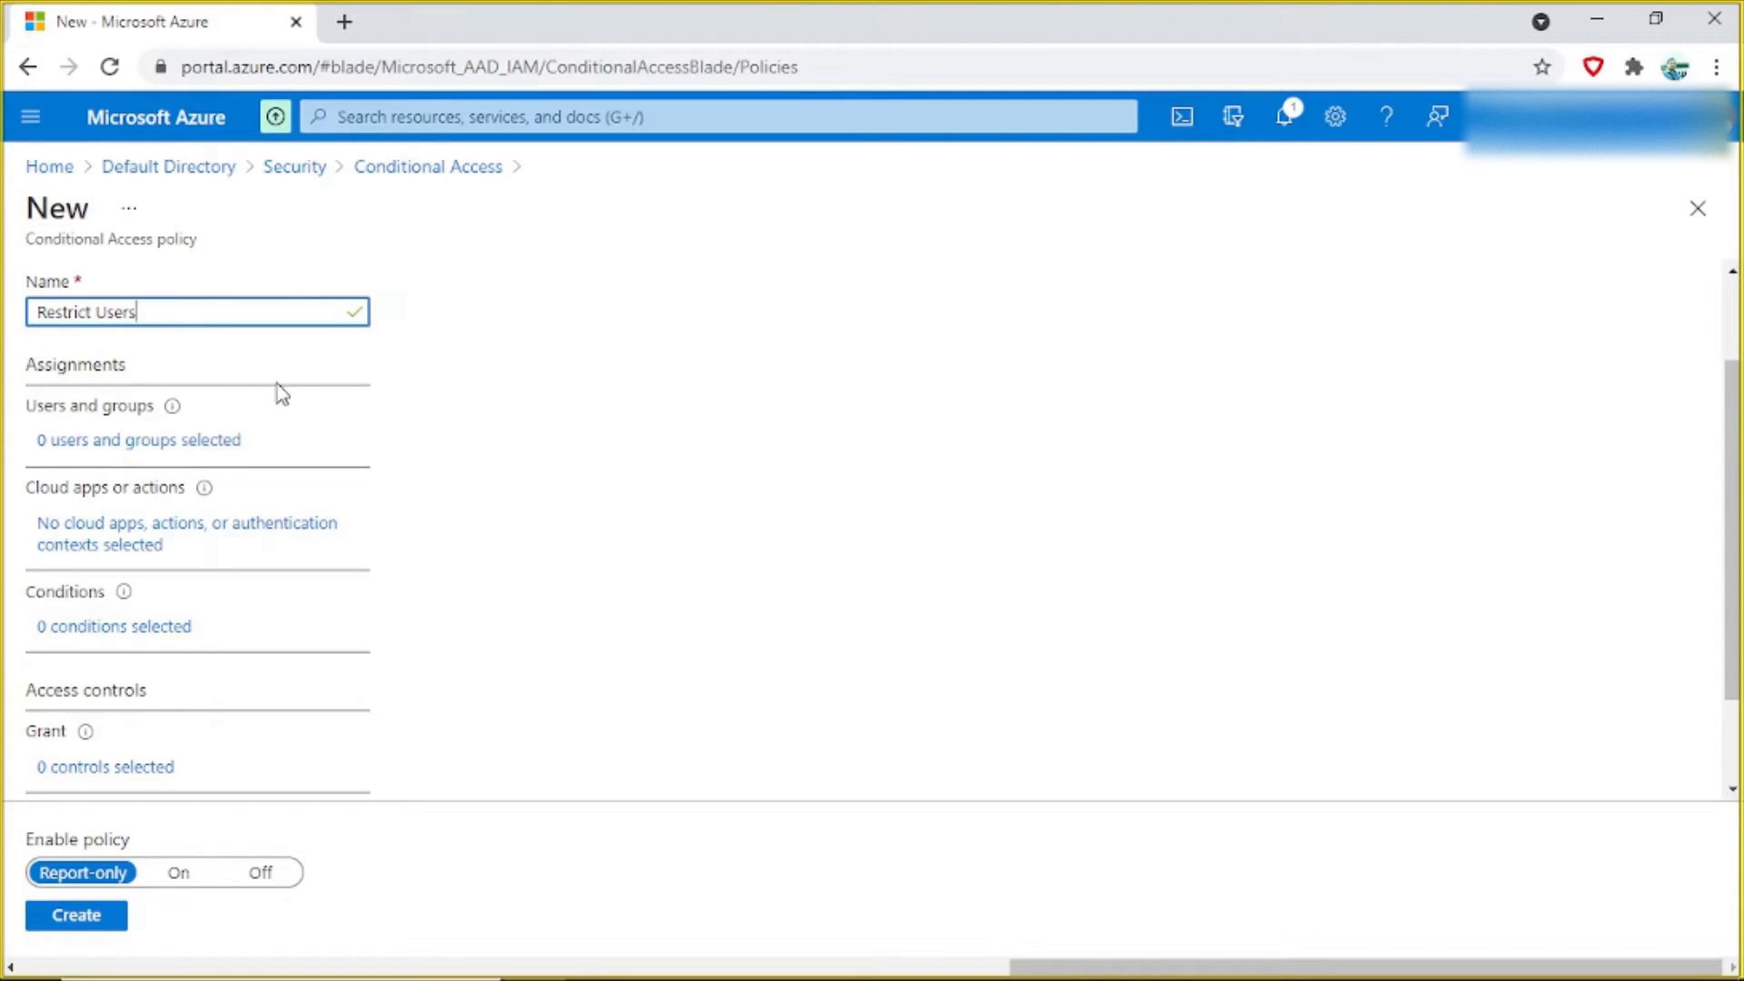
click(102, 444)
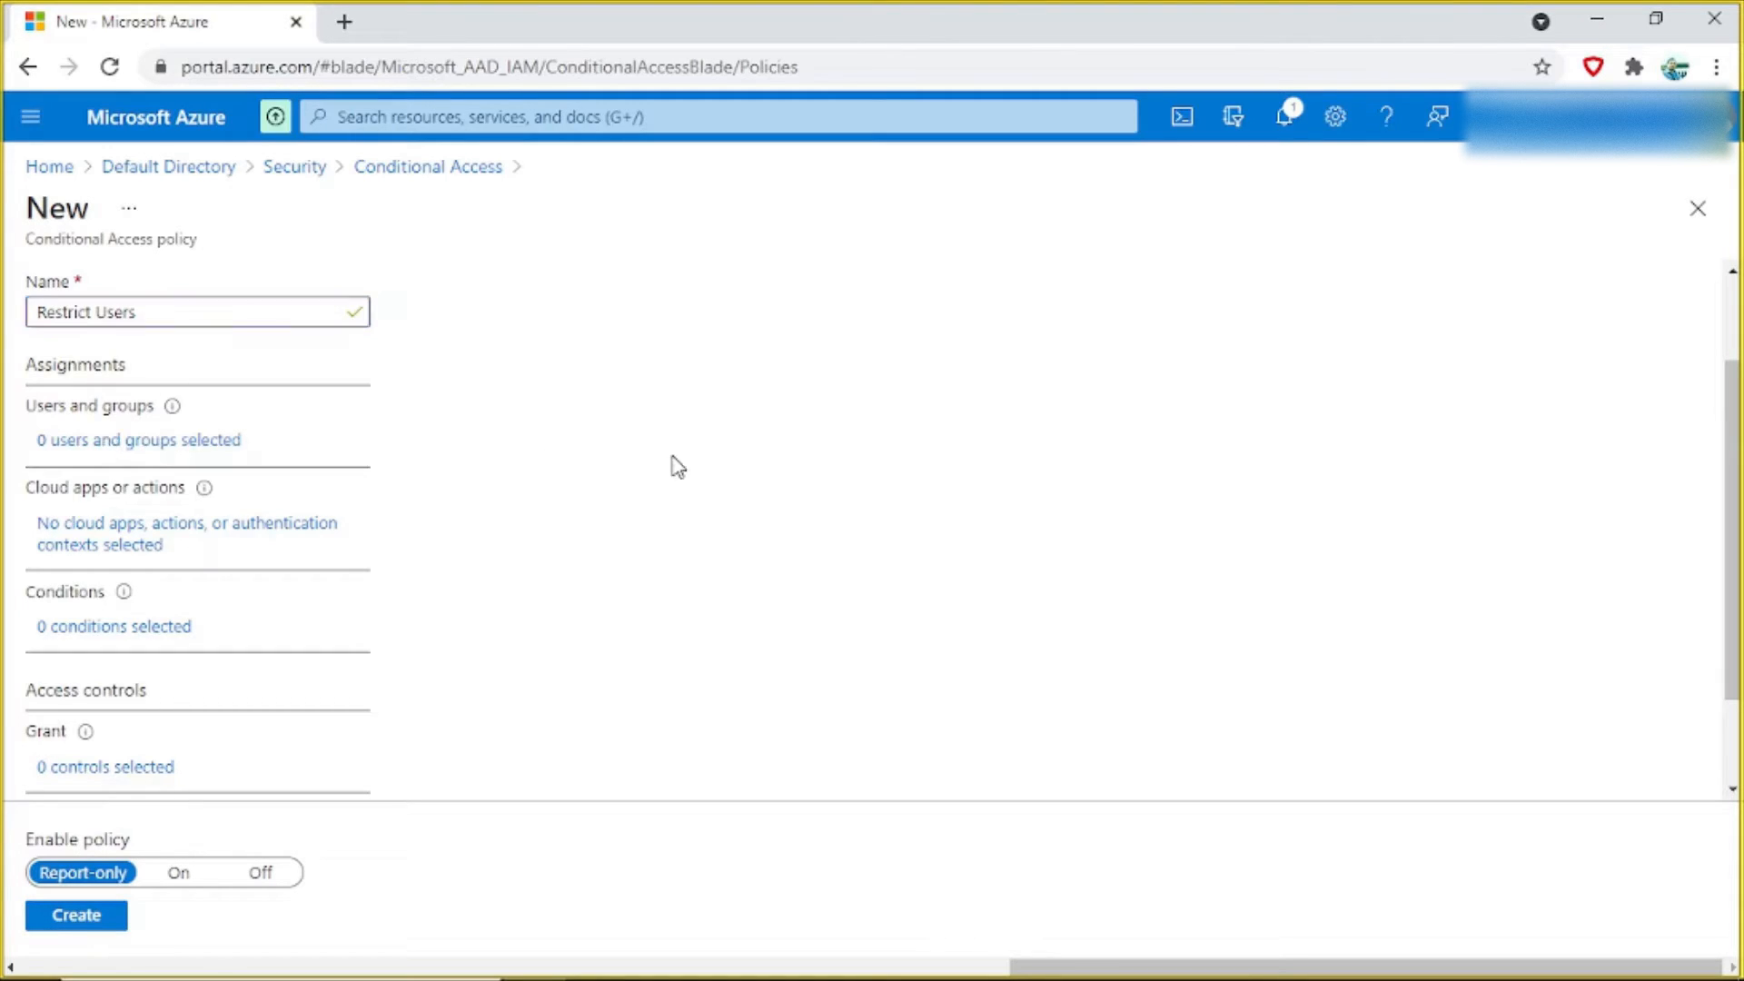
Set Users and groups to Select users and groups, including just one user.
click(425, 511)
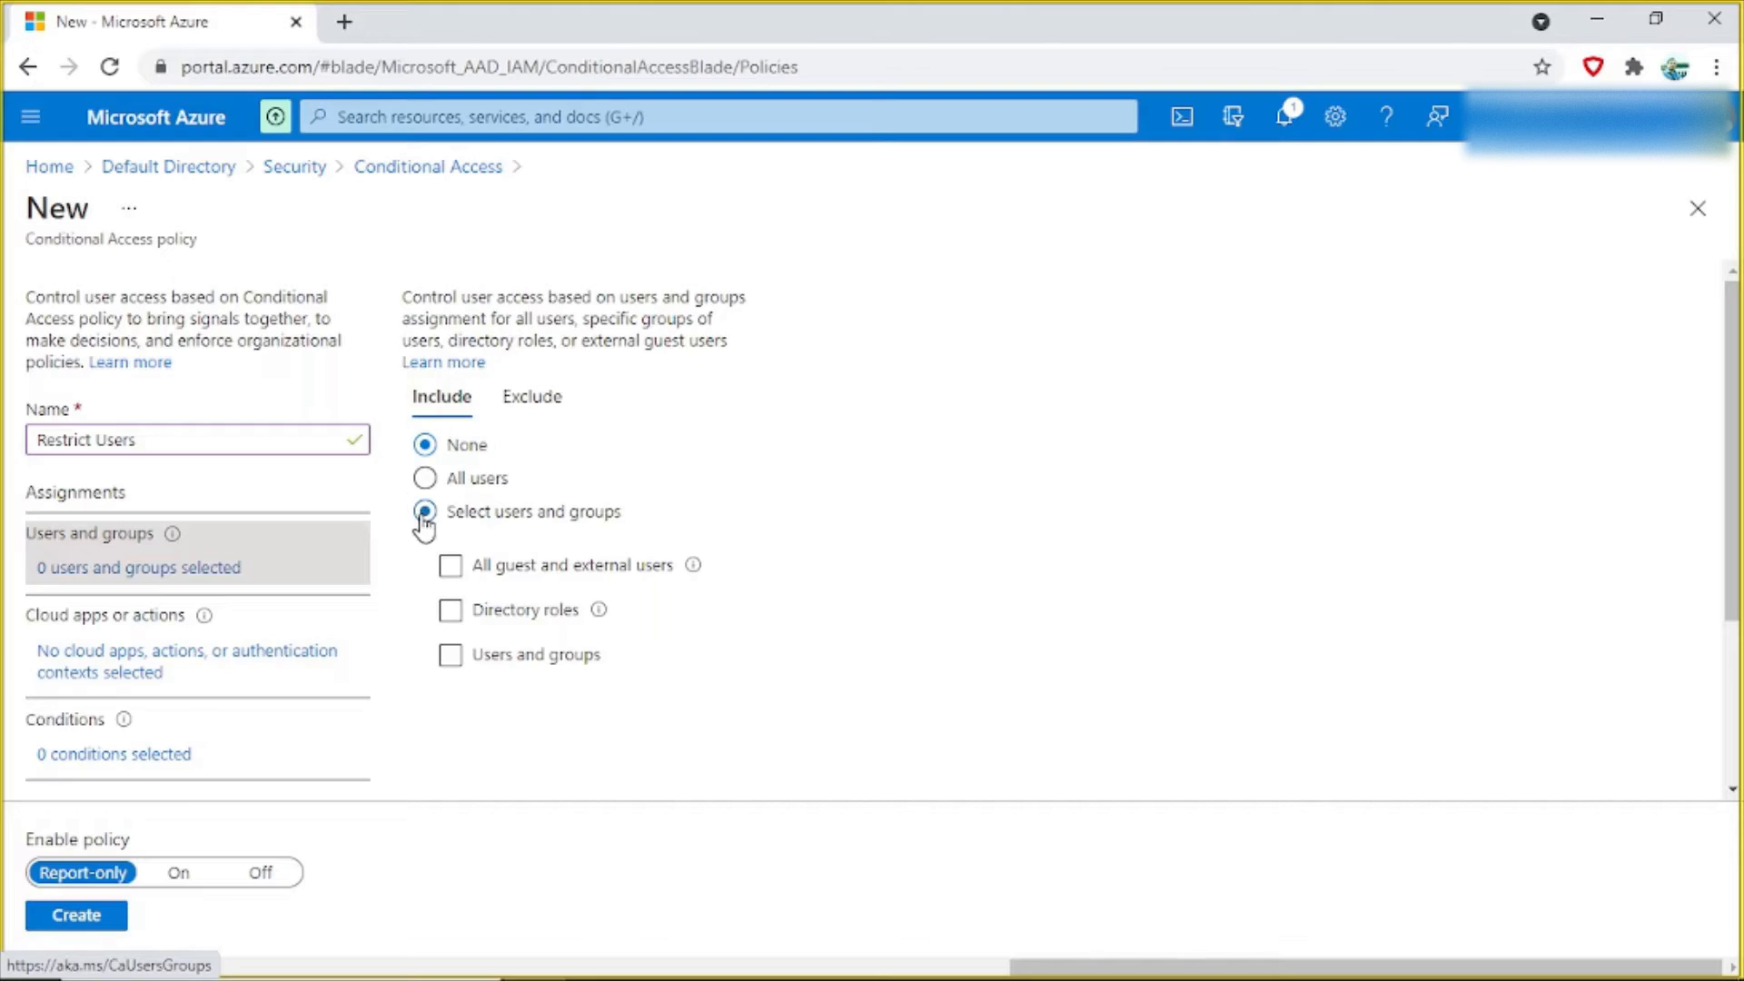
click(451, 659)
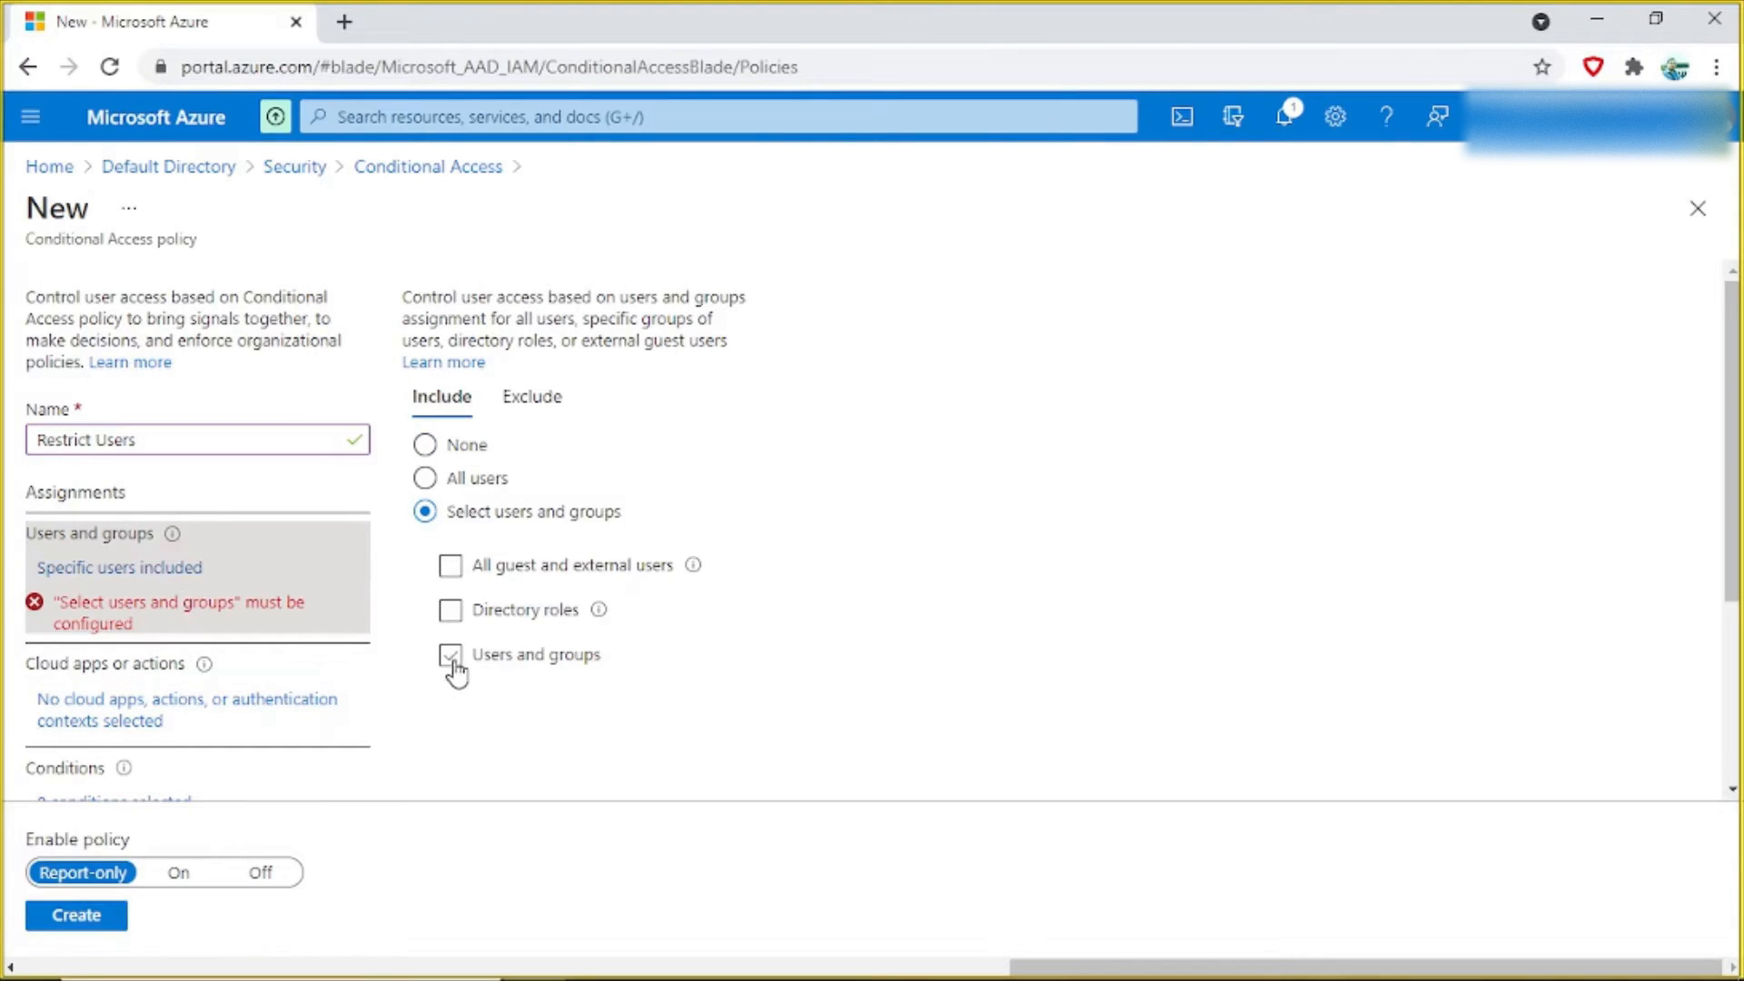
scroll(734, 624, down, 2)
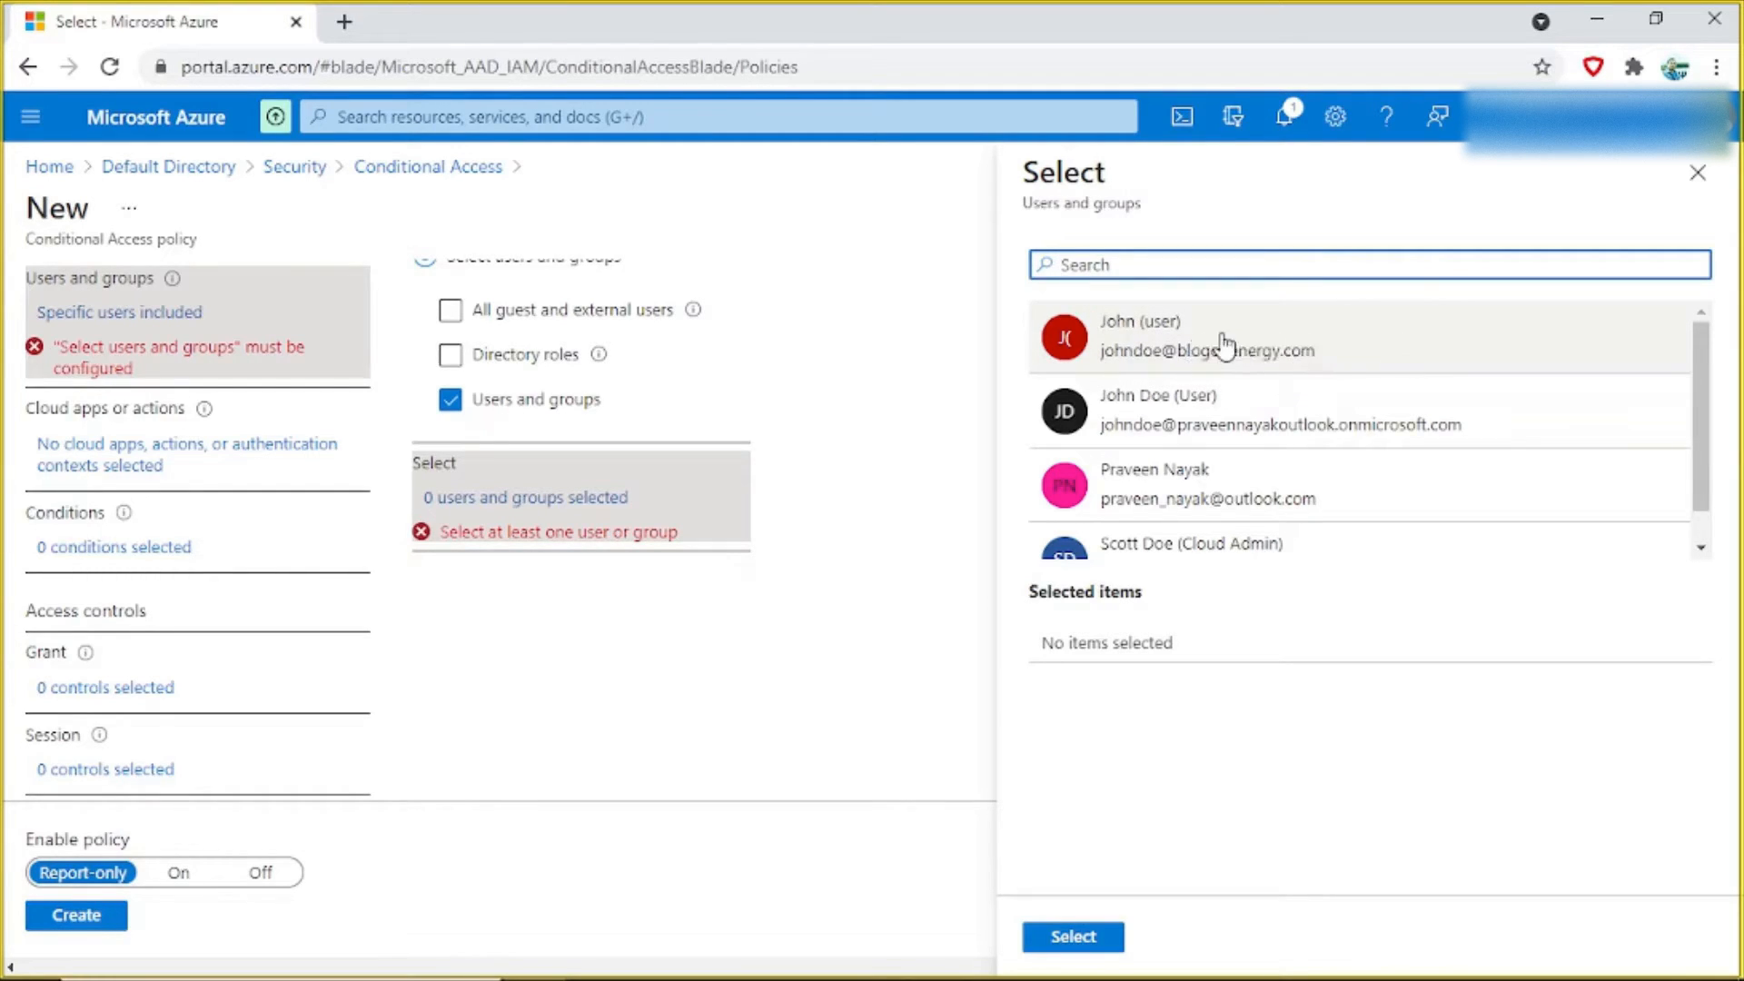
click(1177, 344)
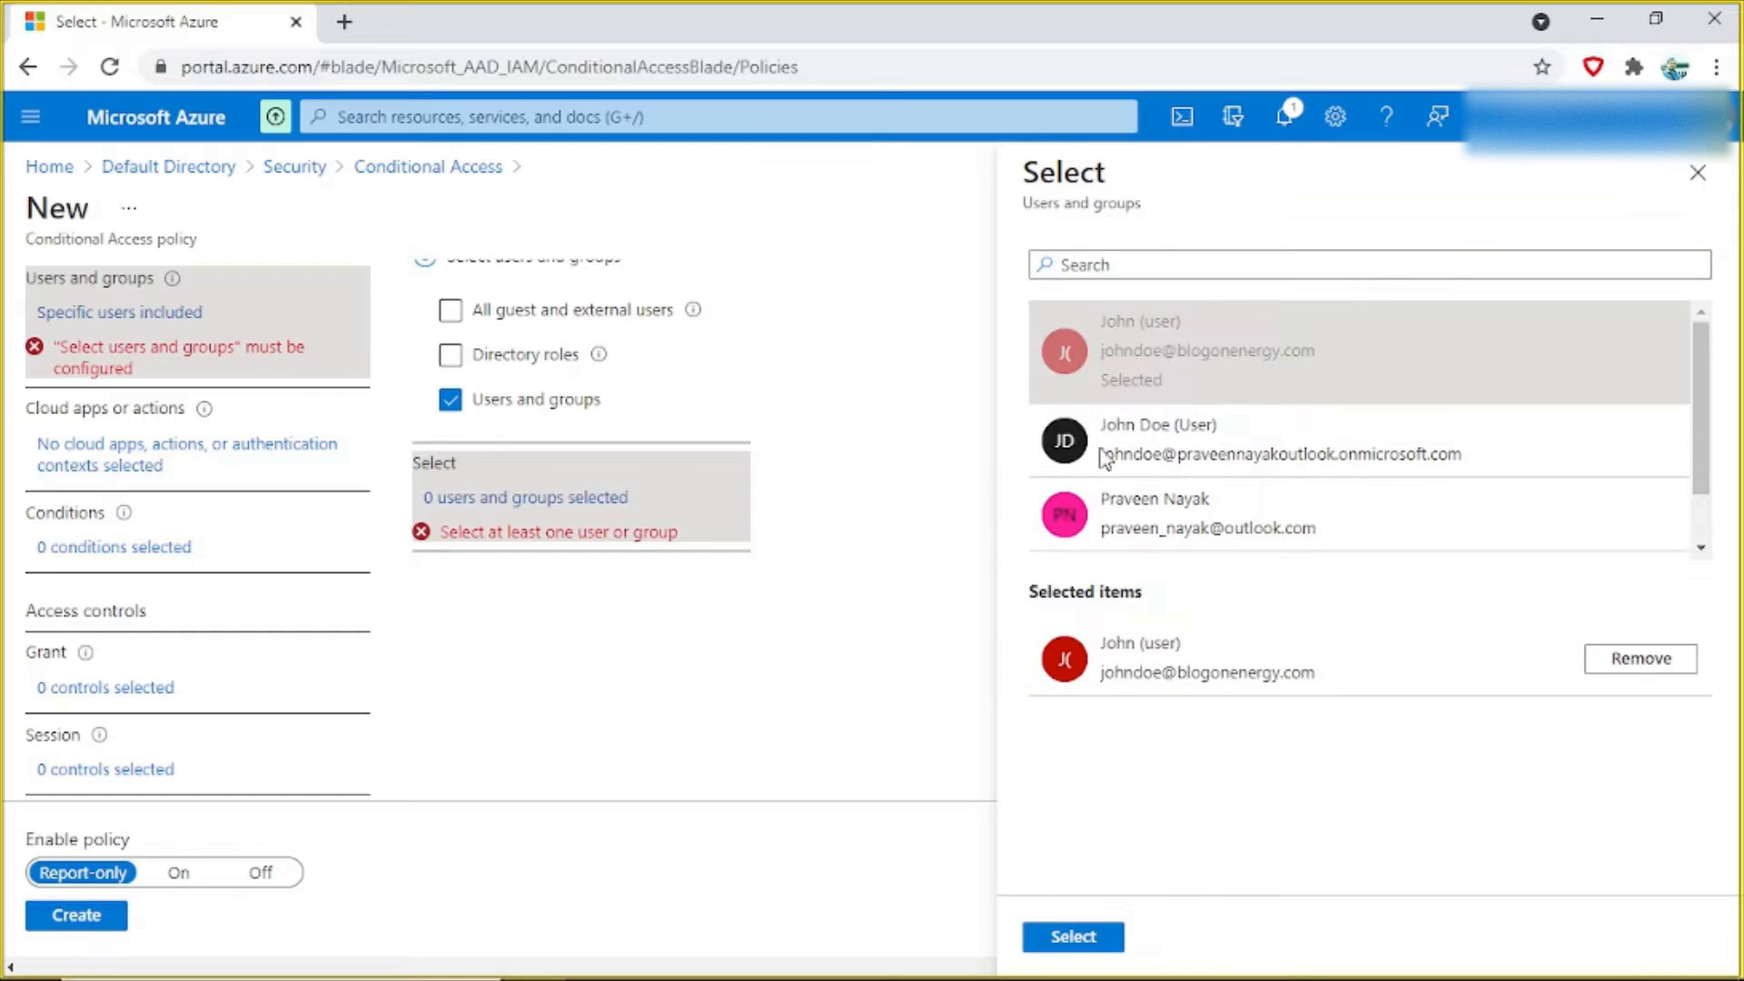
click(1103, 941)
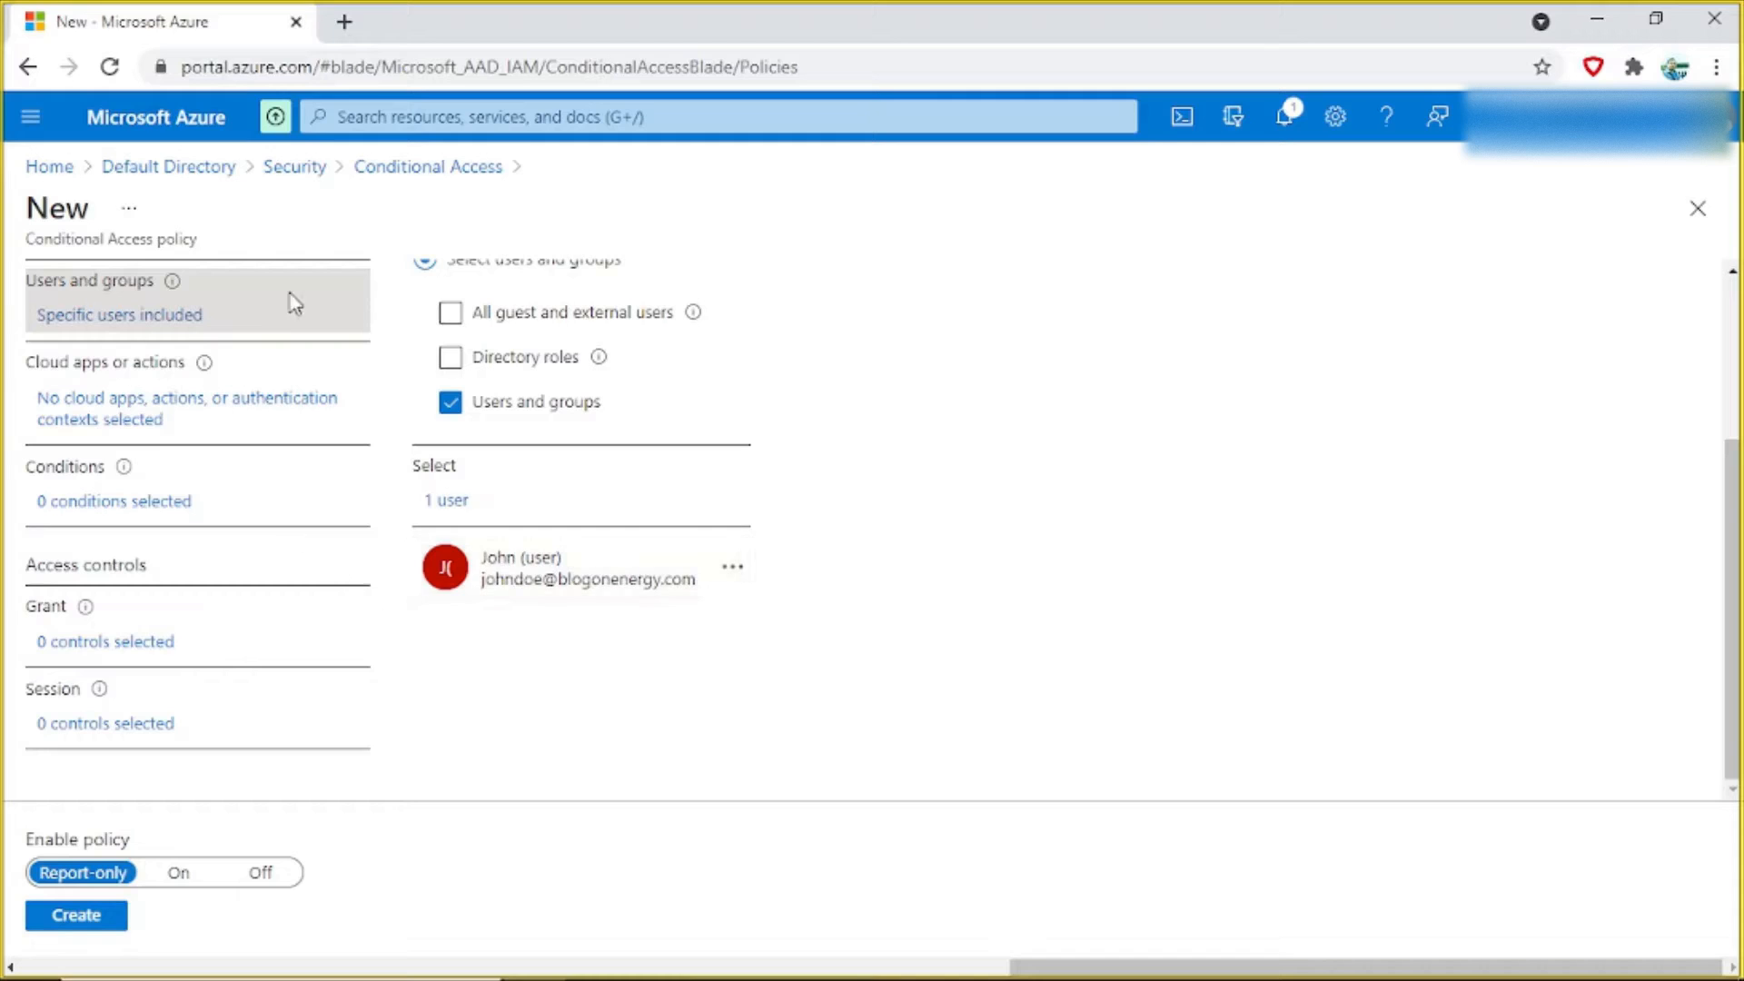
Search 'Azure Man' and include Microsoft Azure Management as the policy's only cloud app.
click(111, 421)
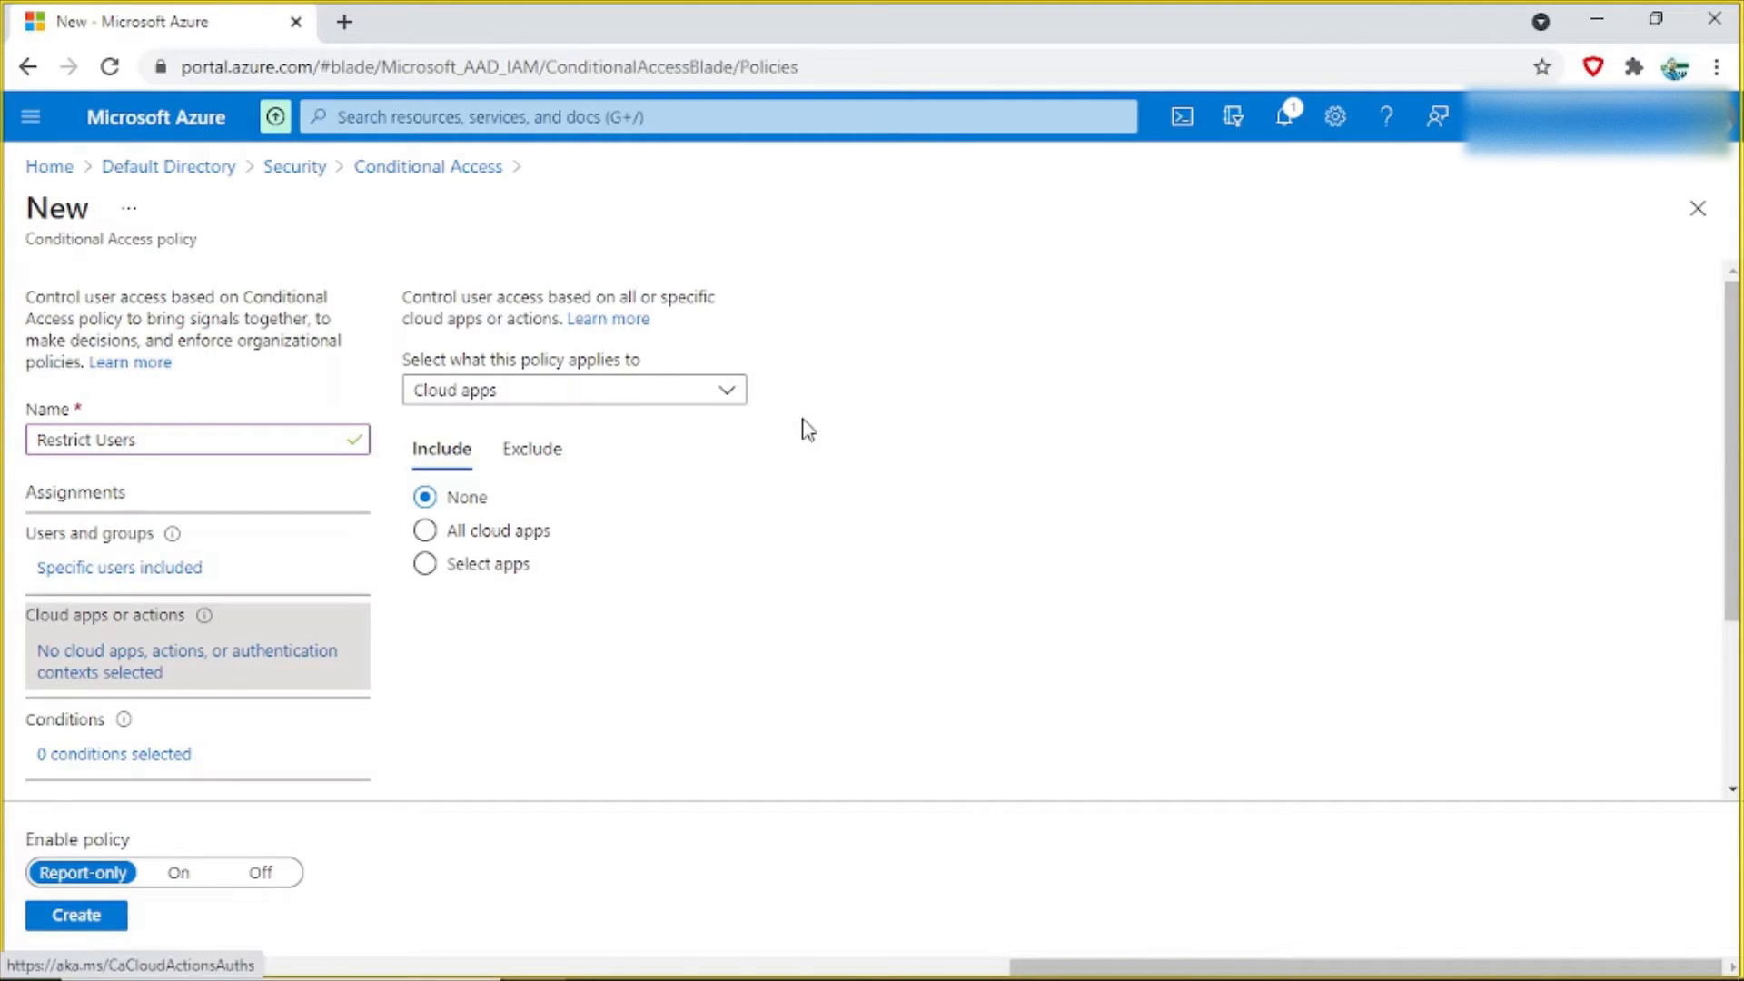
click(426, 565)
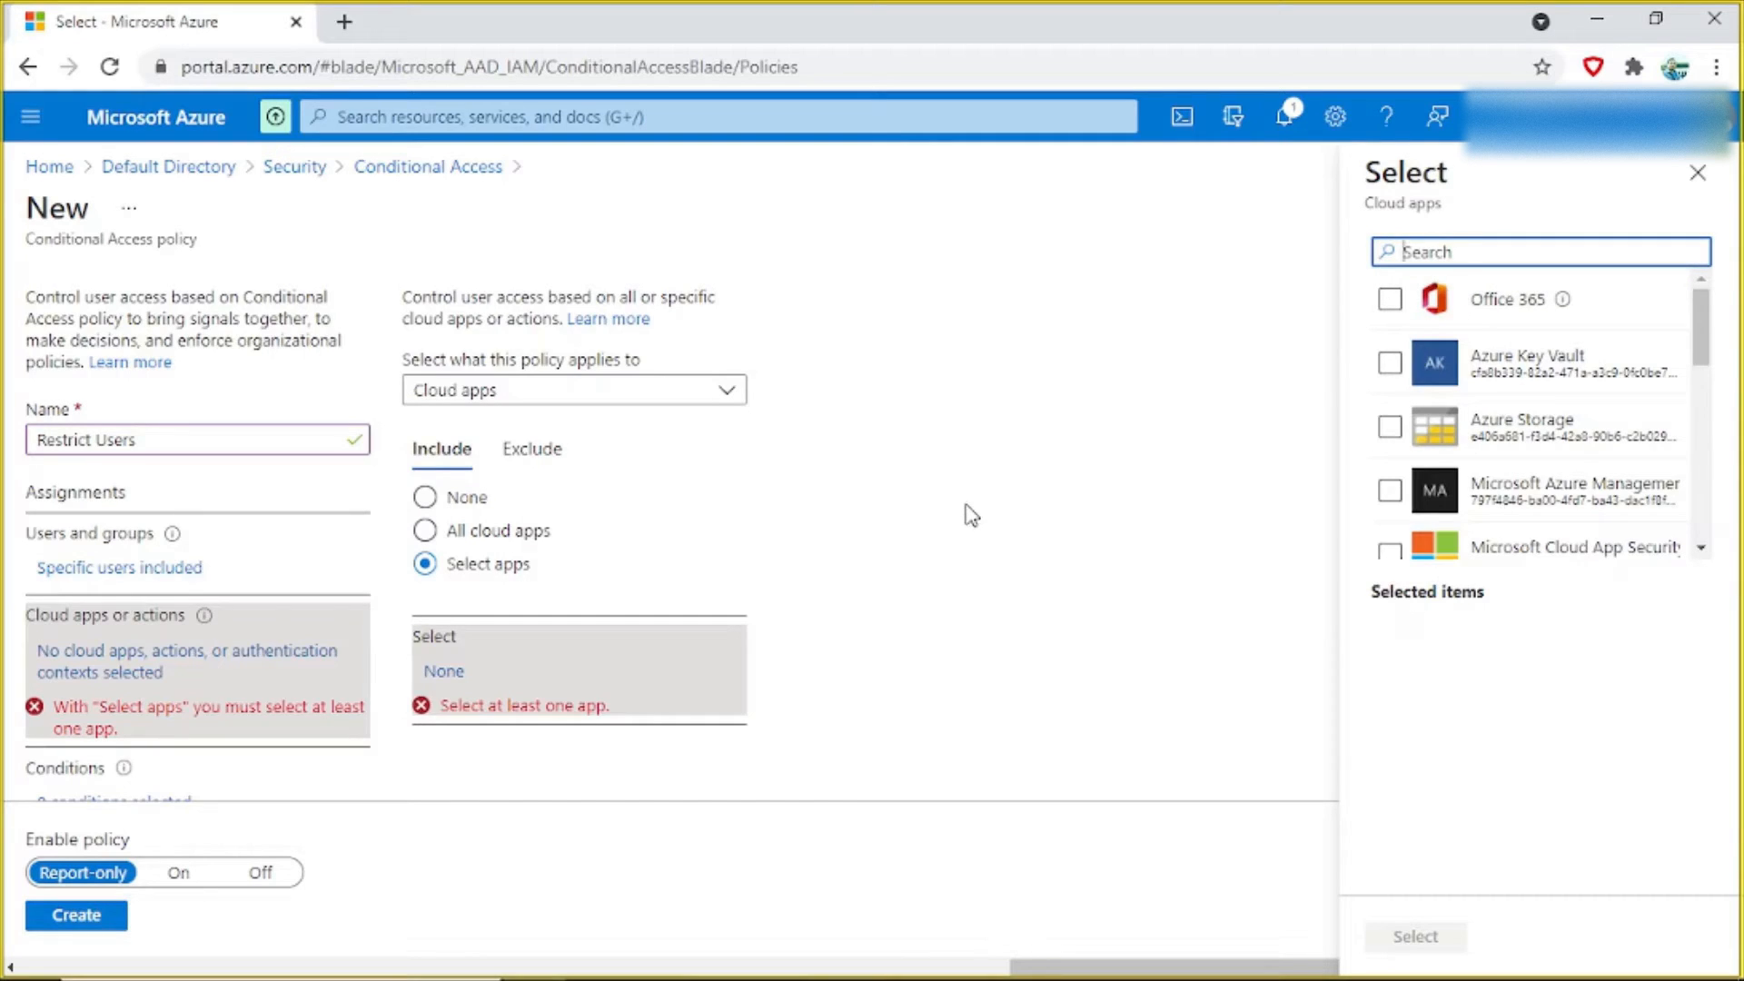
text(Azure Man)
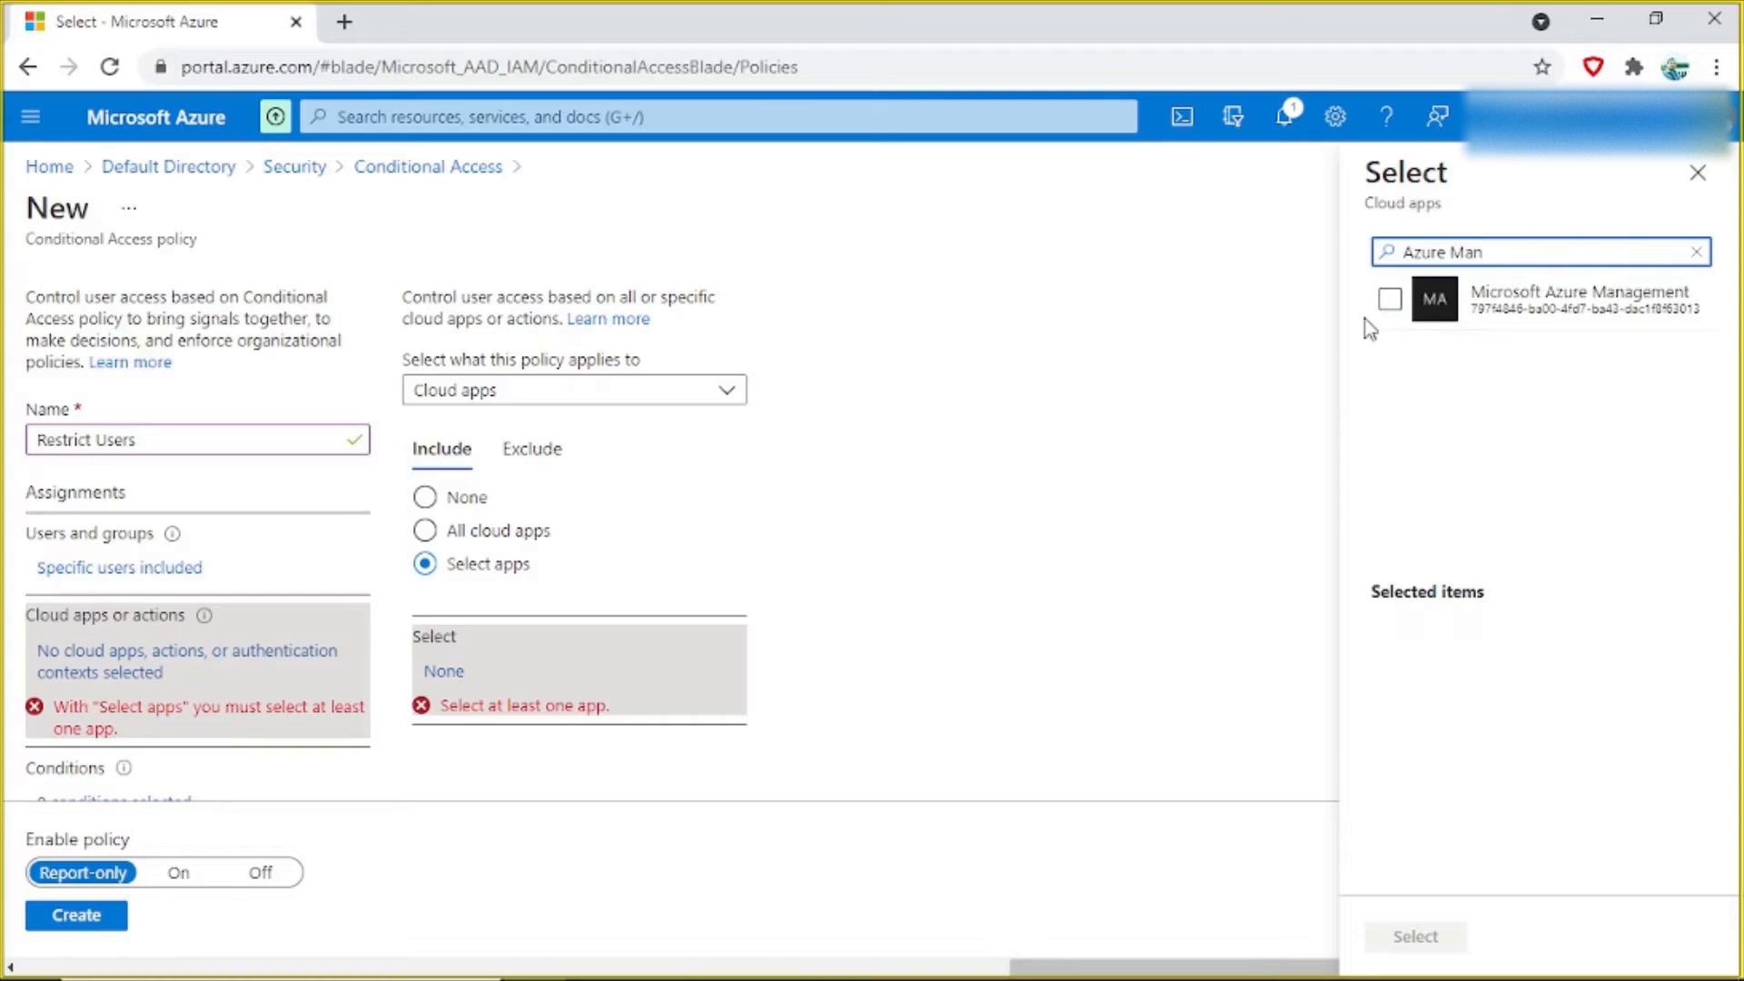
drag(1580, 308, 1572, 312)
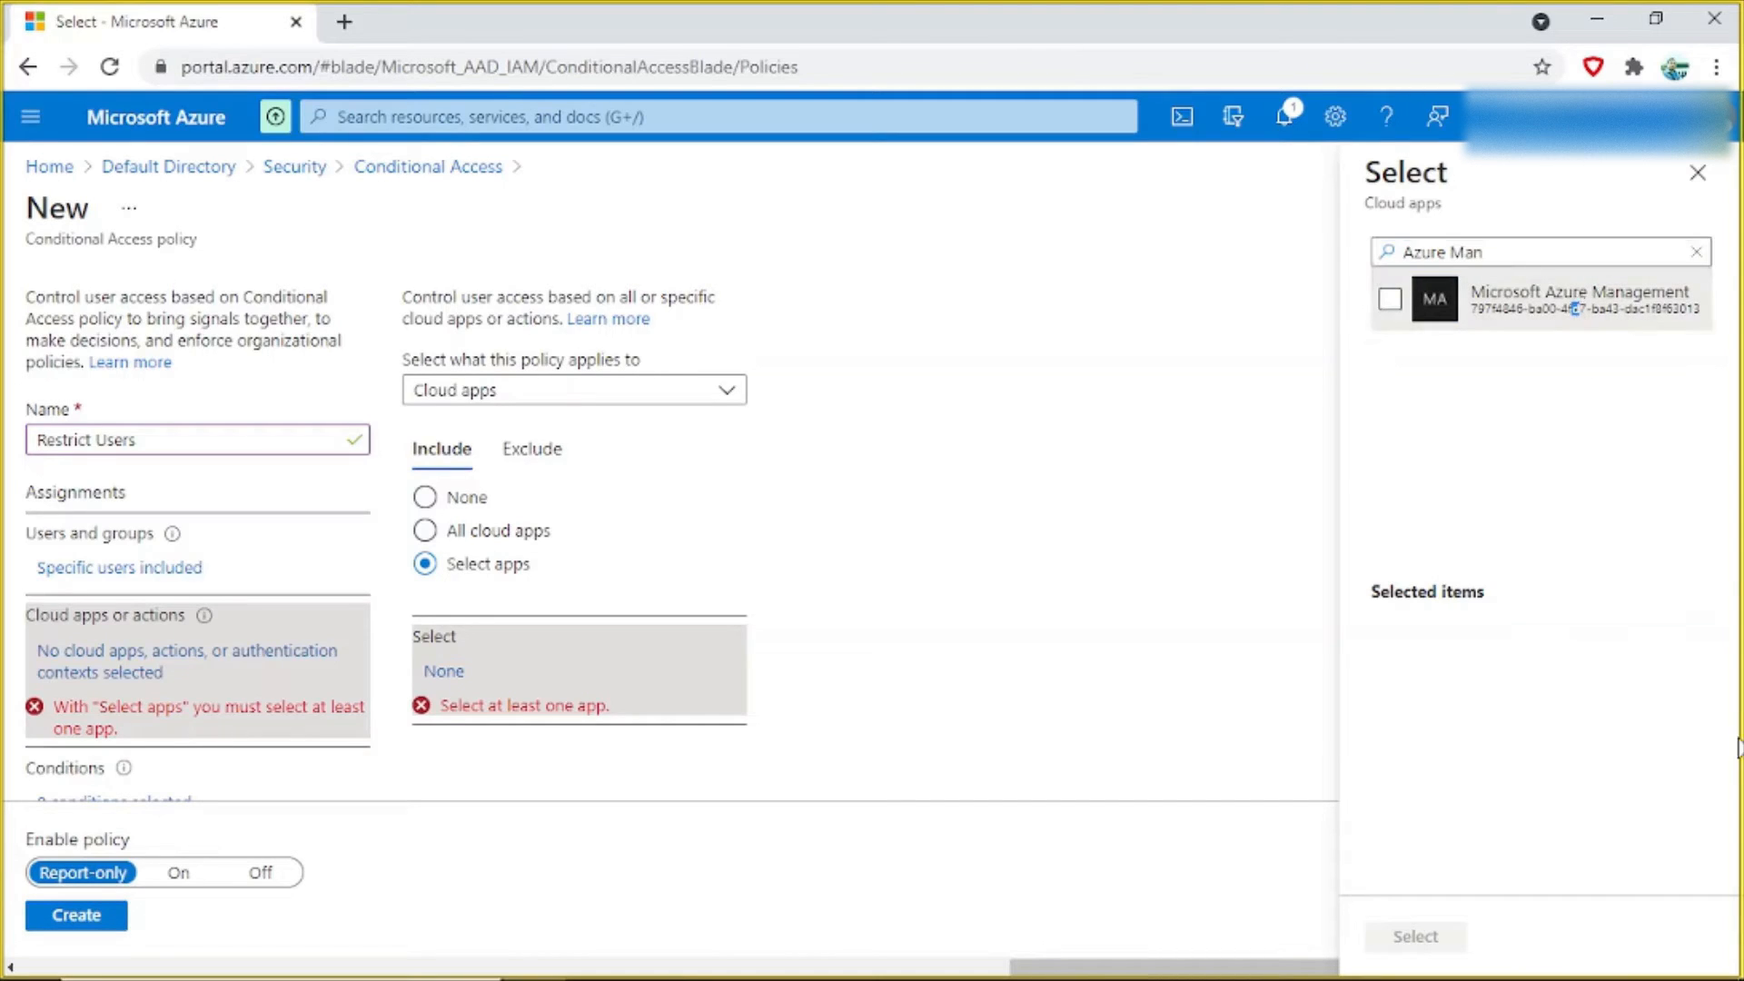
click(1390, 299)
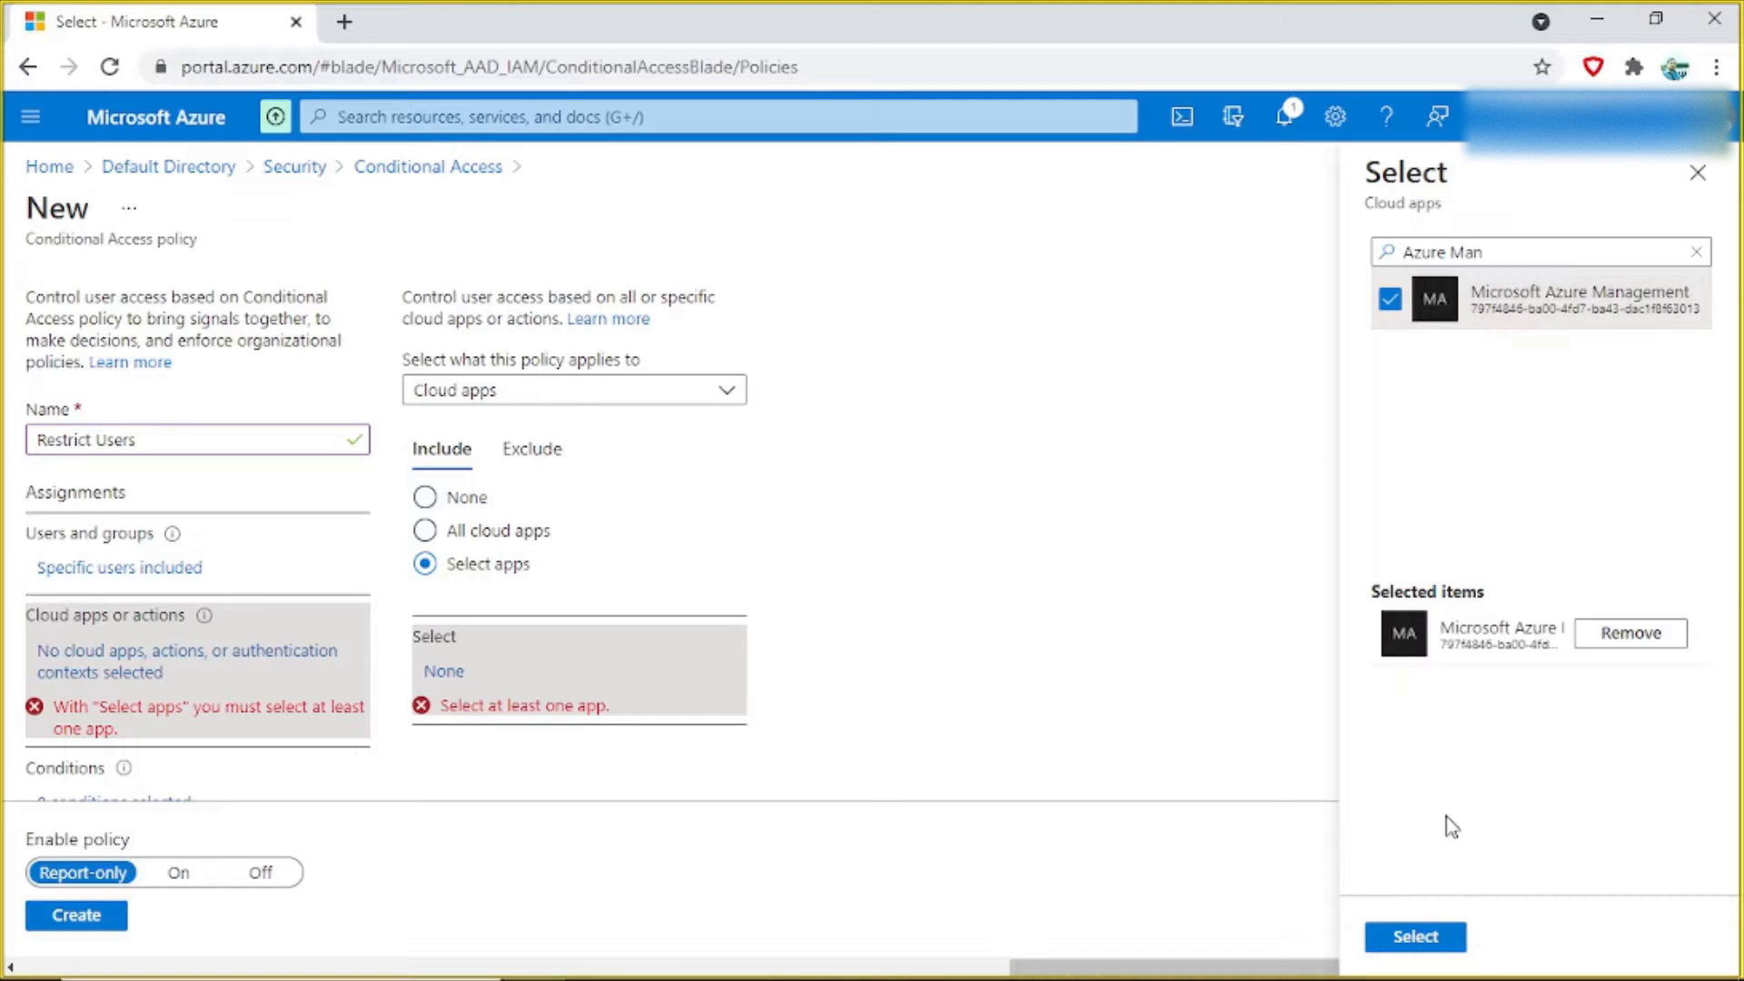
click(1417, 935)
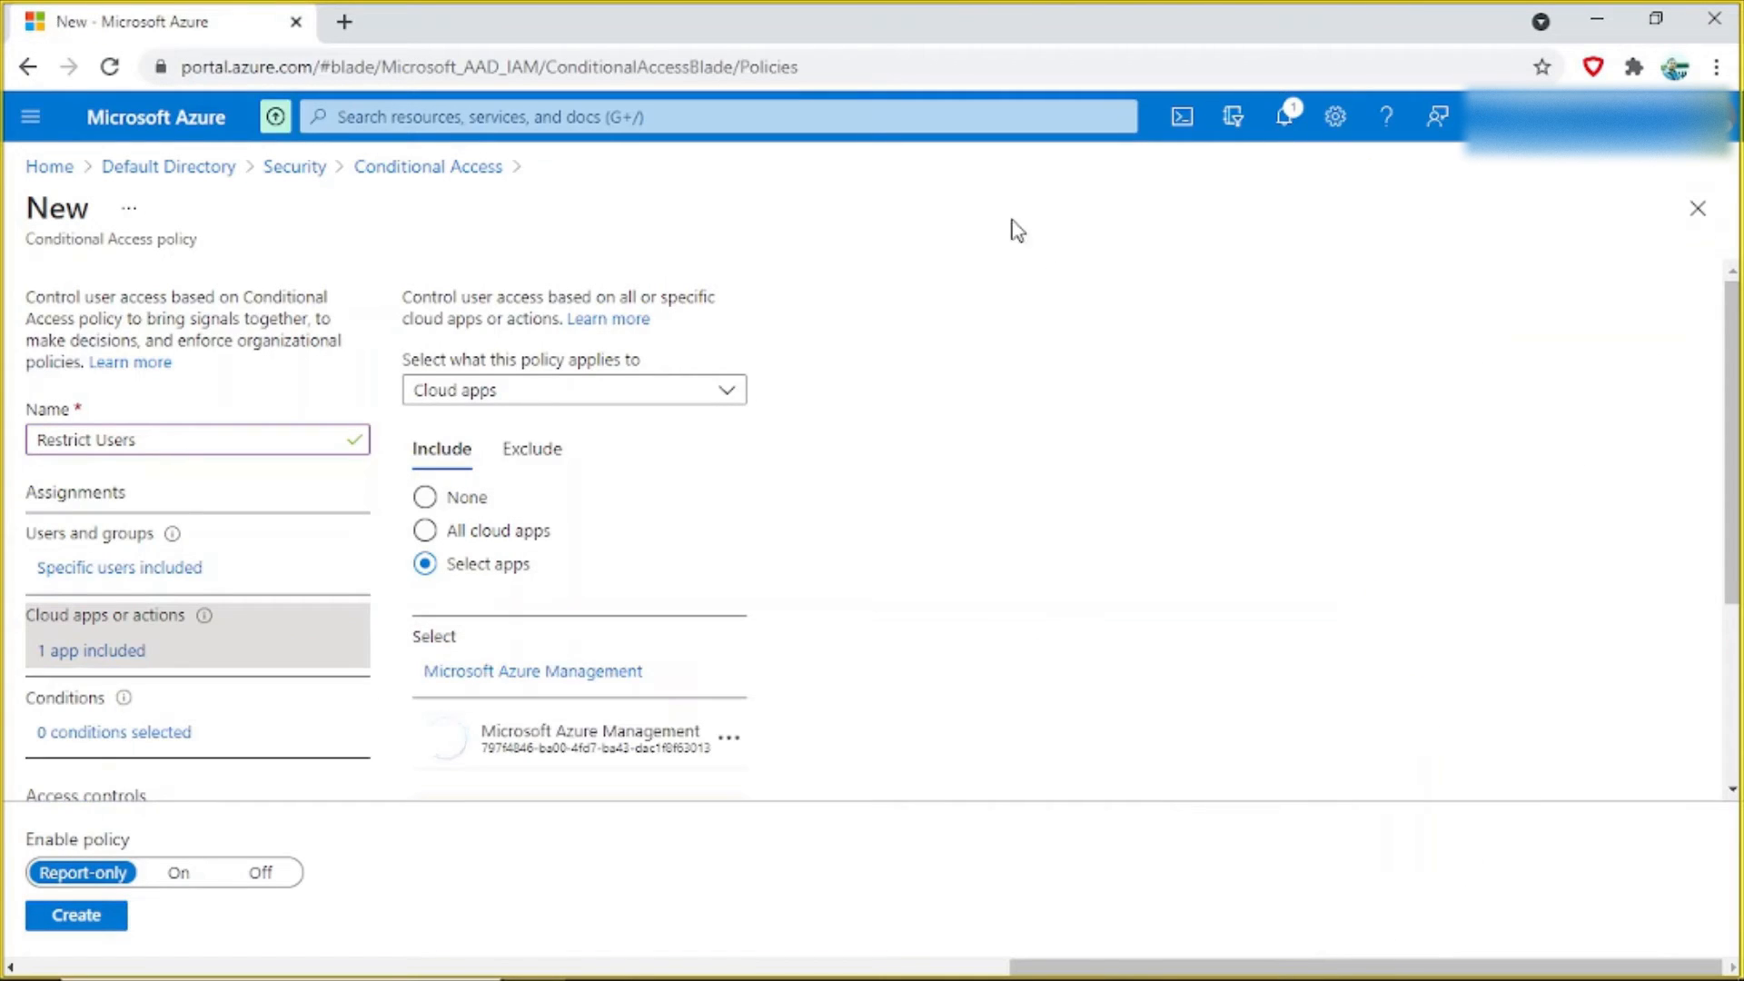
scroll(913, 553, down, 3)
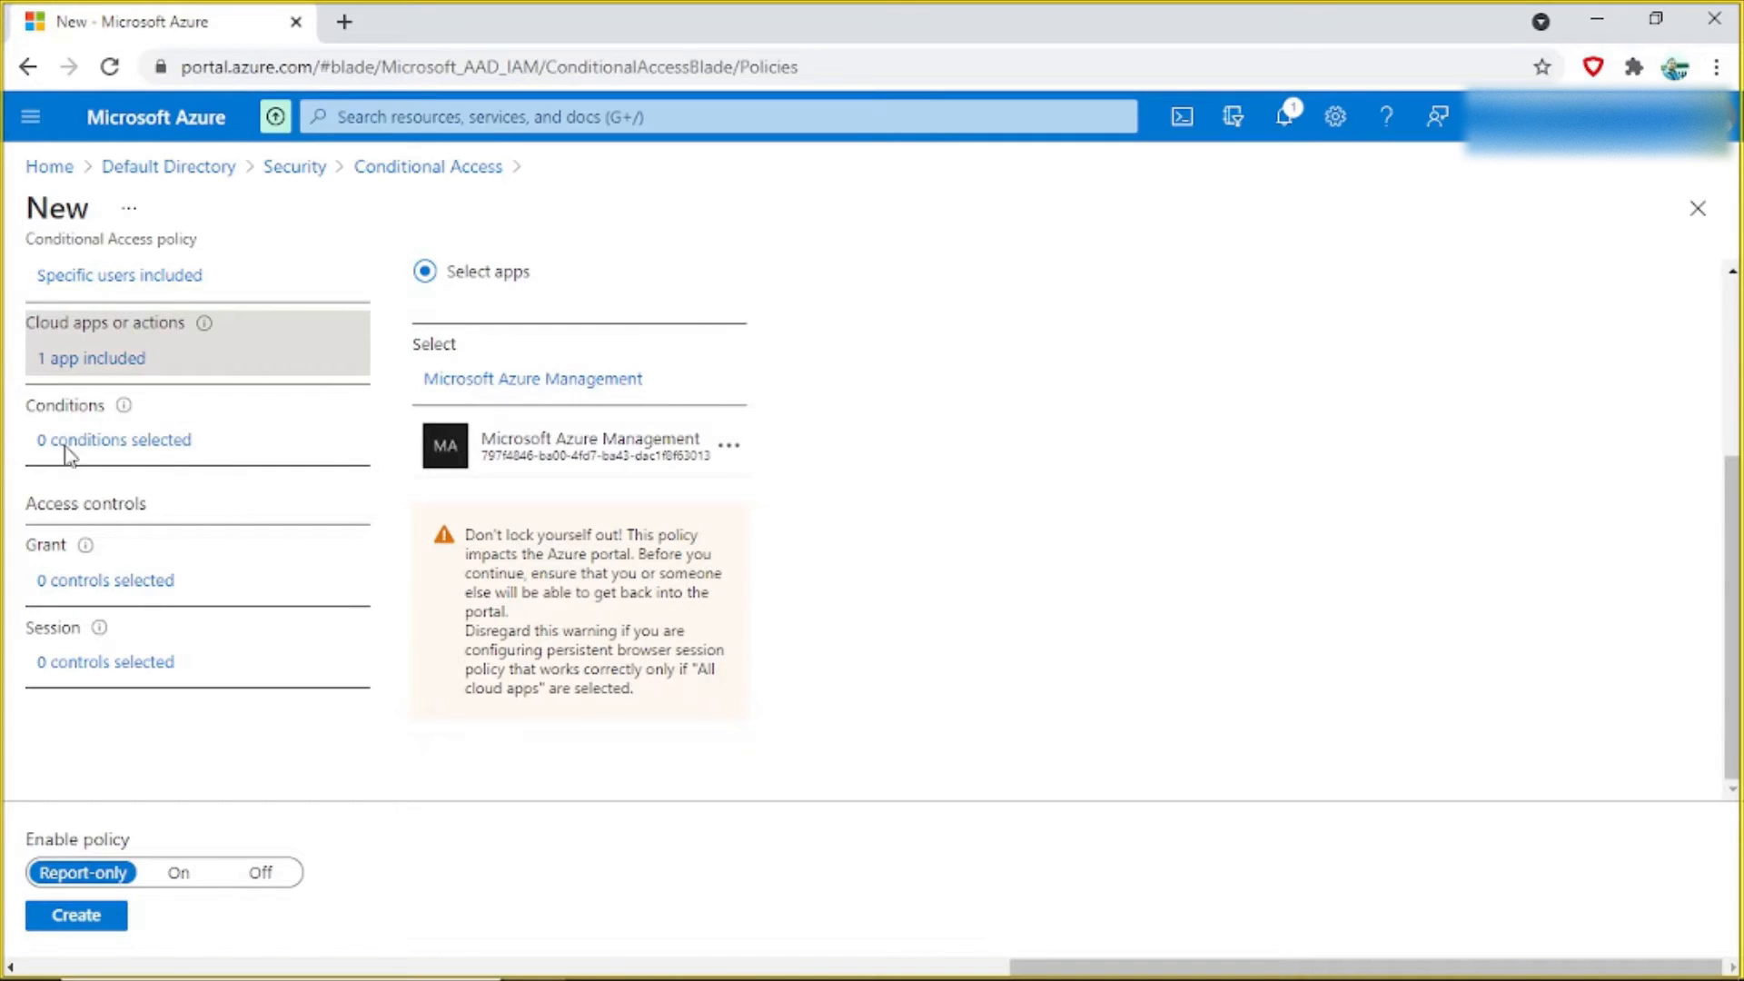
scroll(71, 611, up, 1)
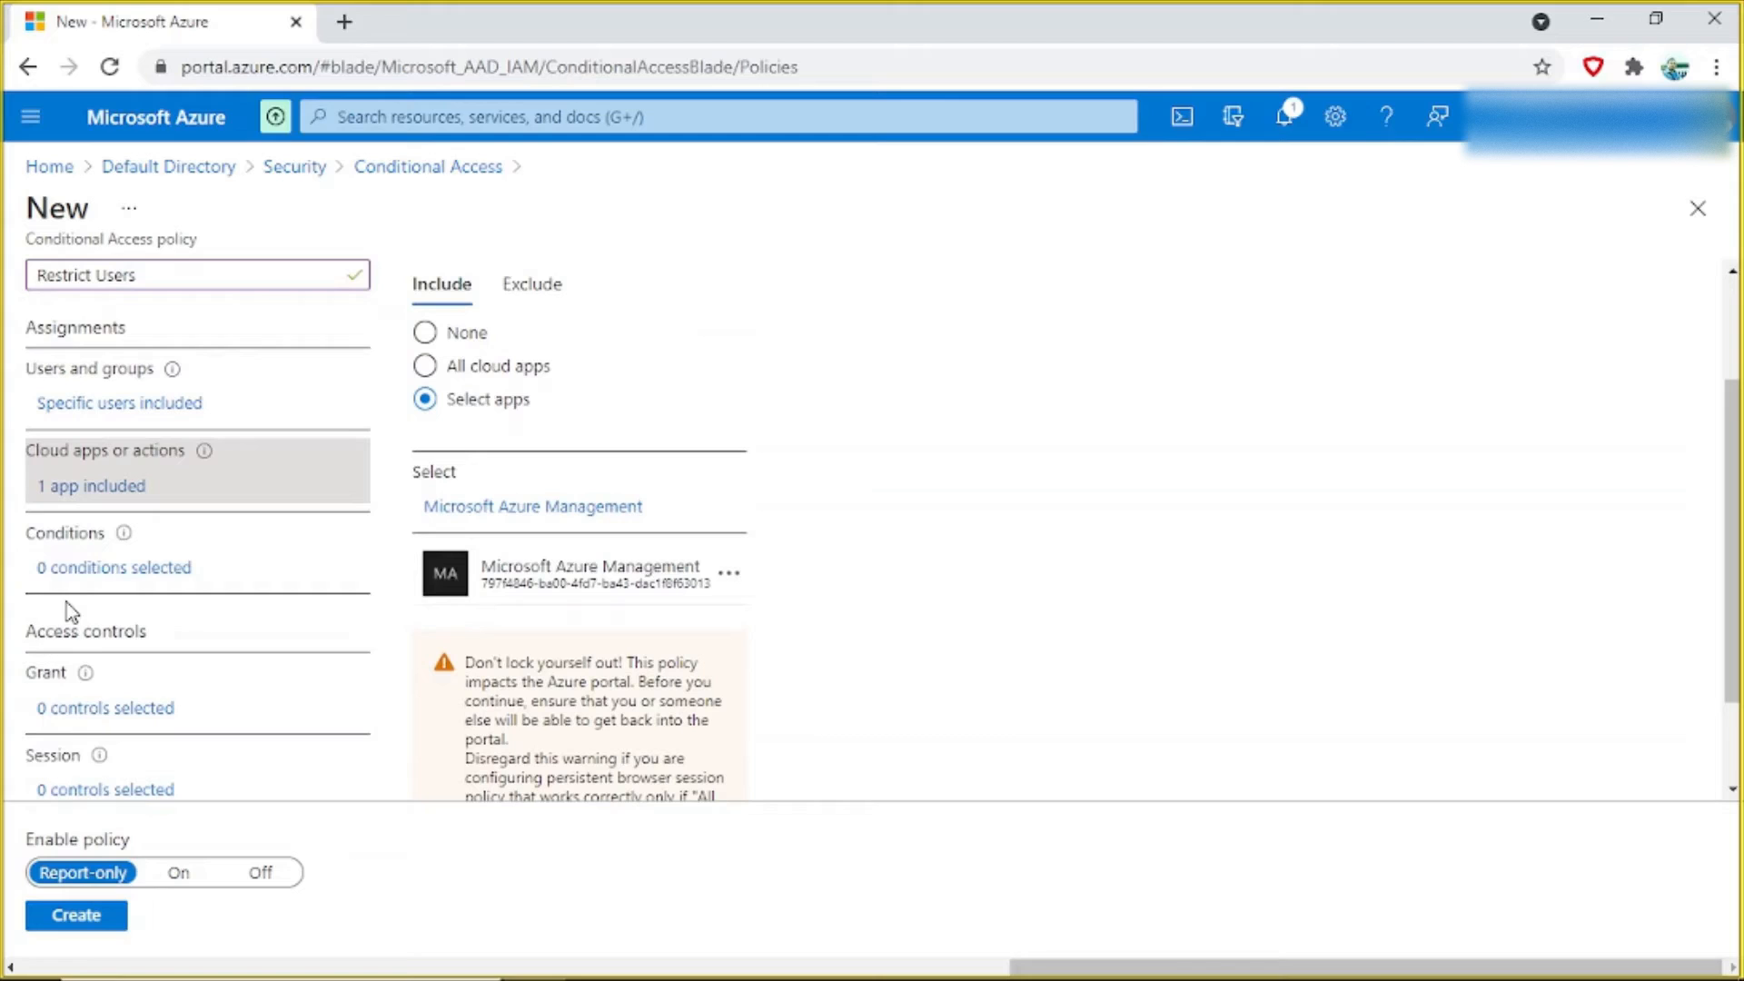
Turn on the Sign-in risk condition with the No risk level selected.
click(100, 569)
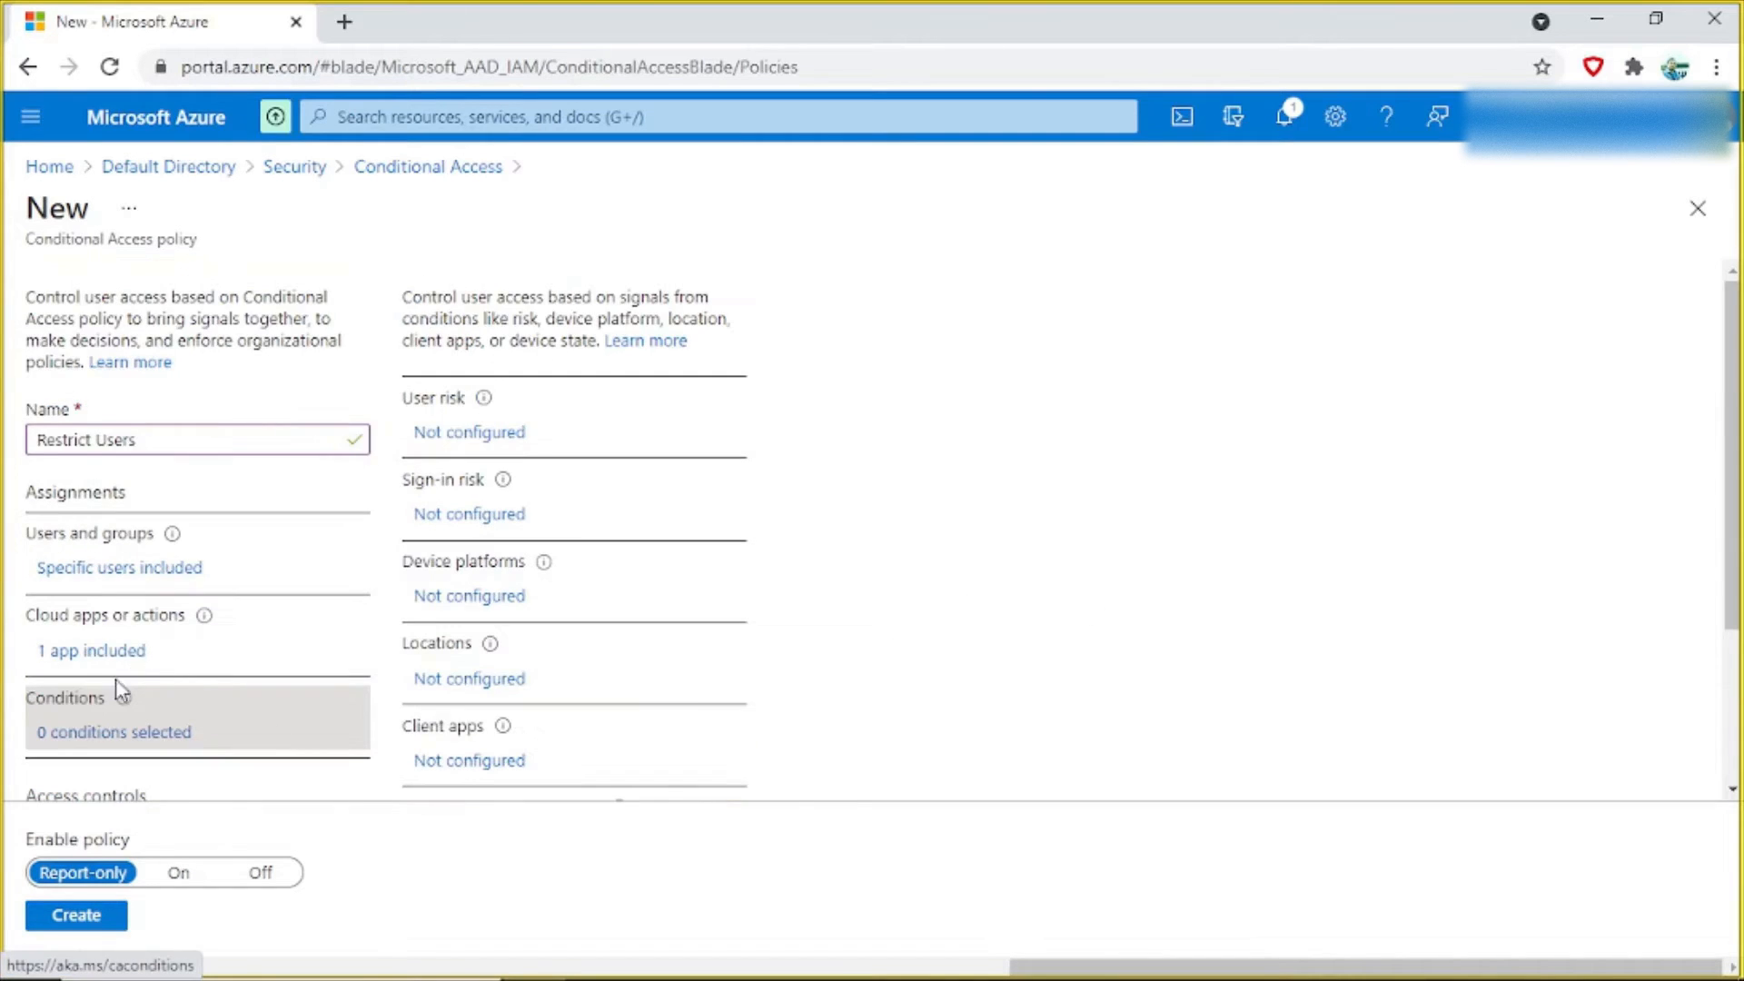
scroll(775, 513, down, 1)
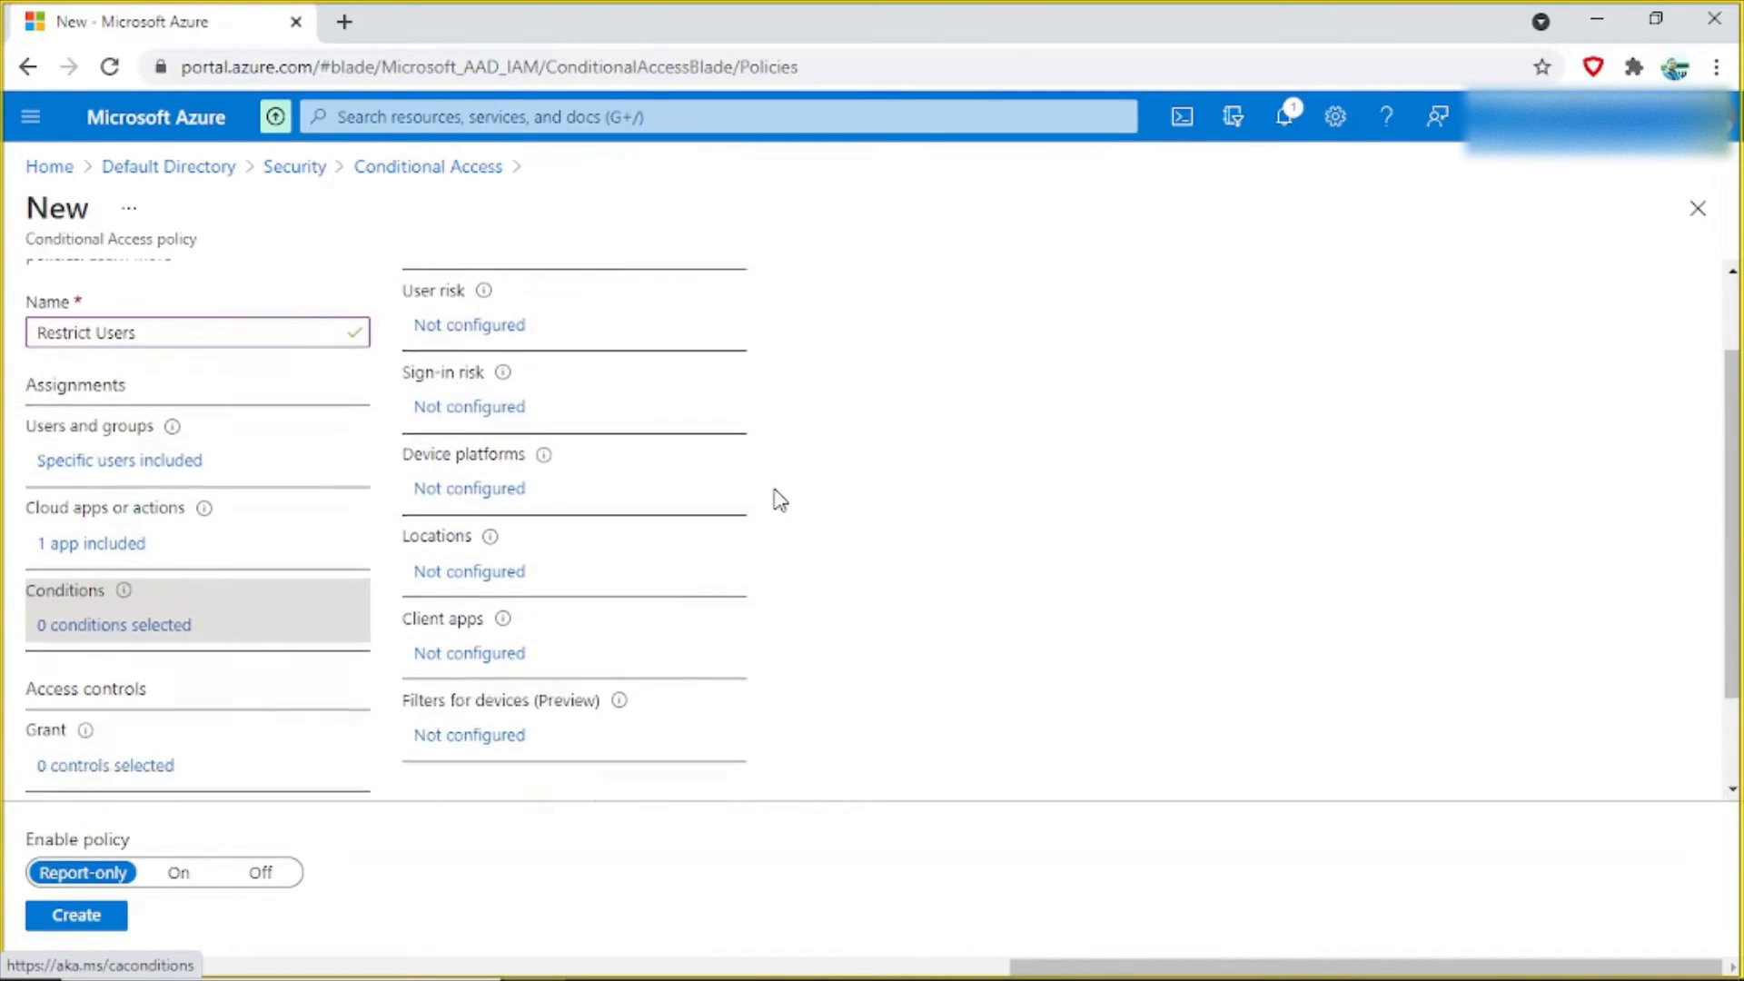
click(464, 392)
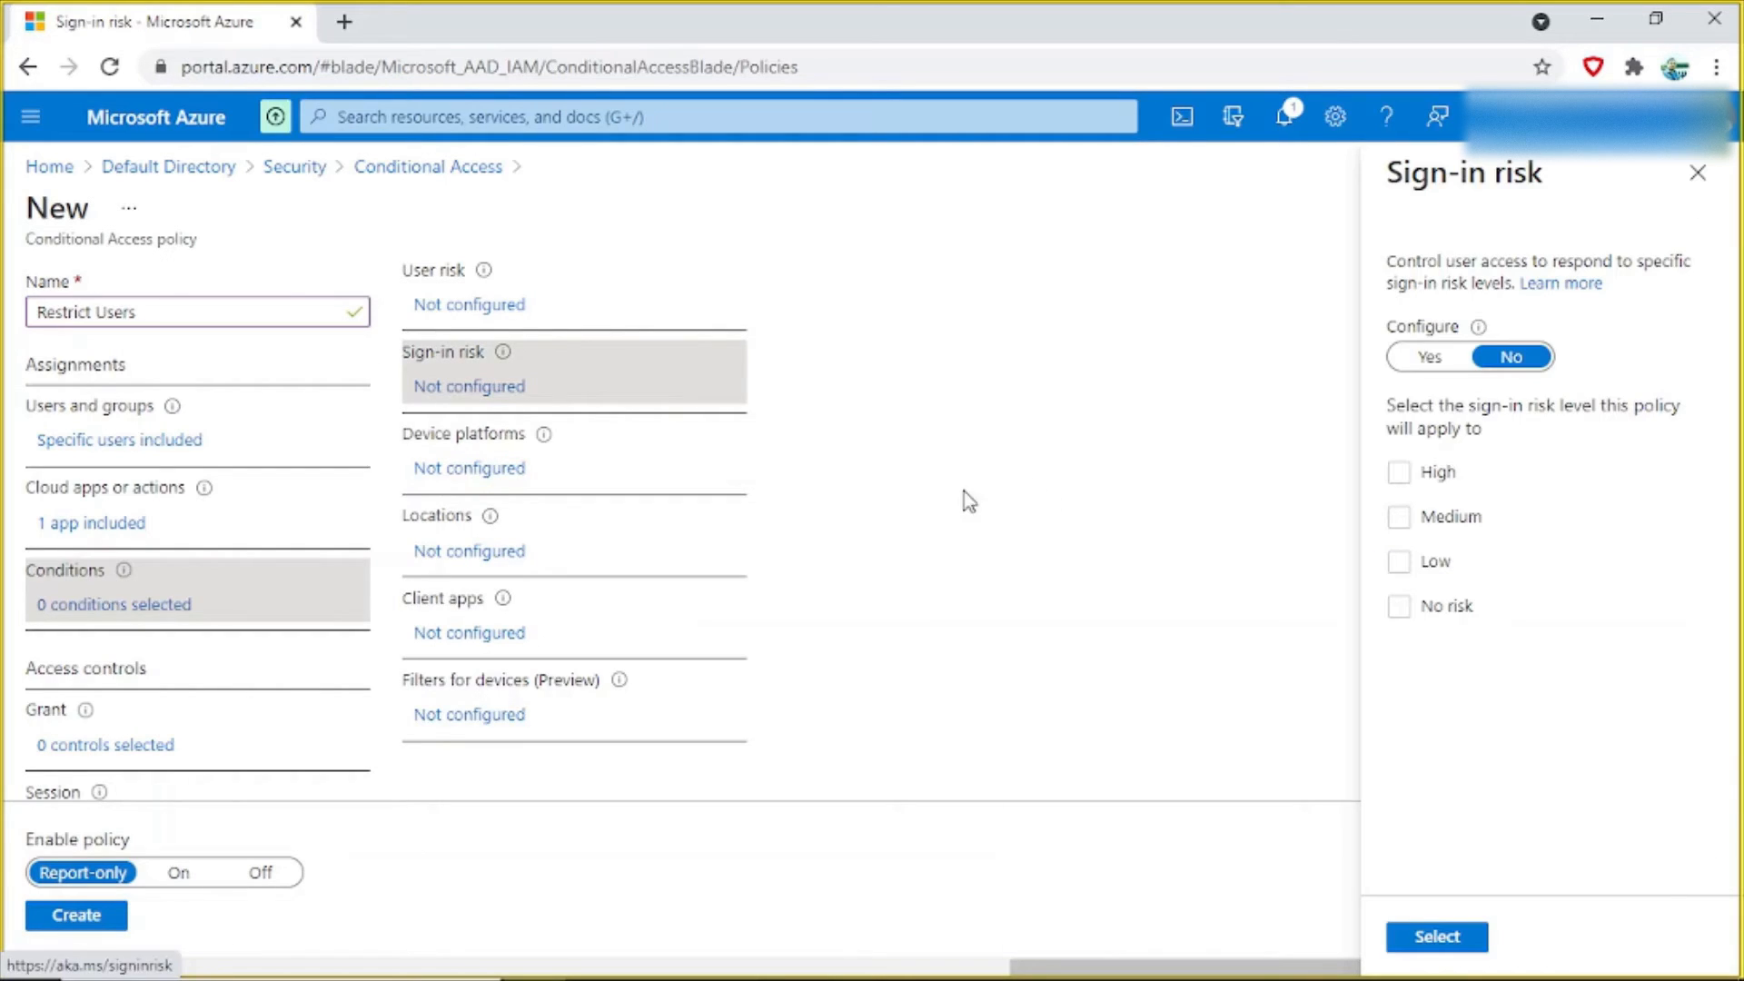
click(1432, 359)
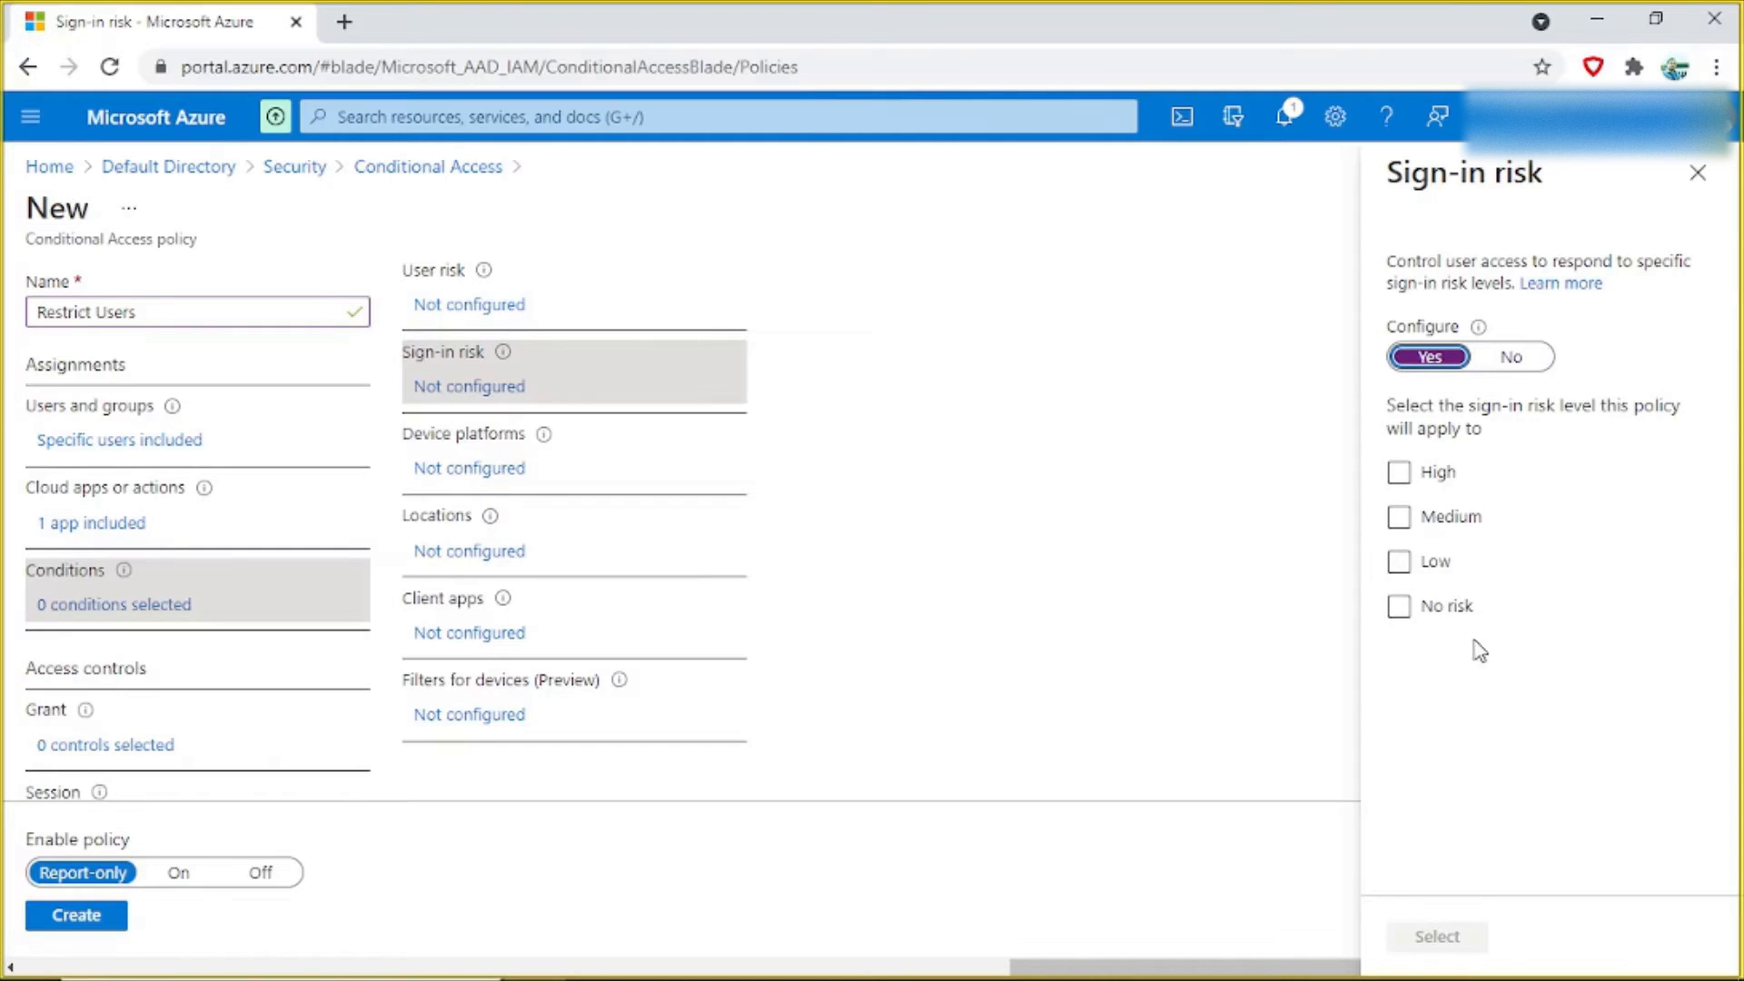
click(1399, 607)
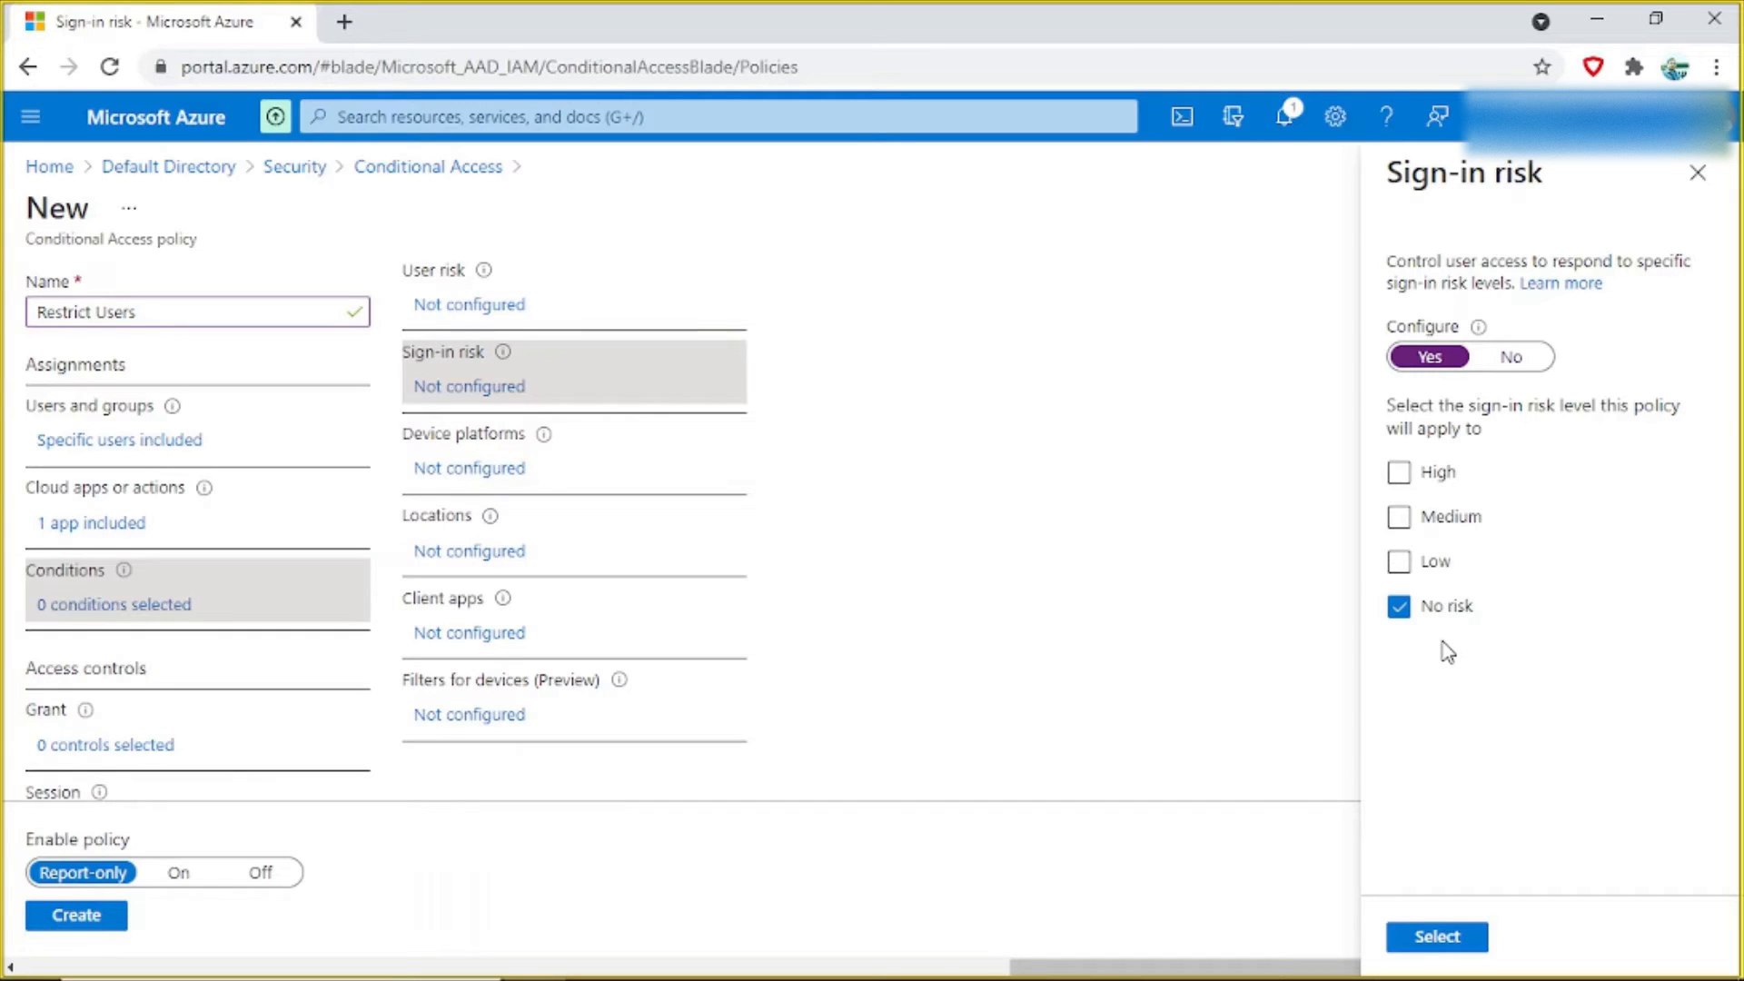
click(1432, 937)
scroll(1260, 688, down, 1)
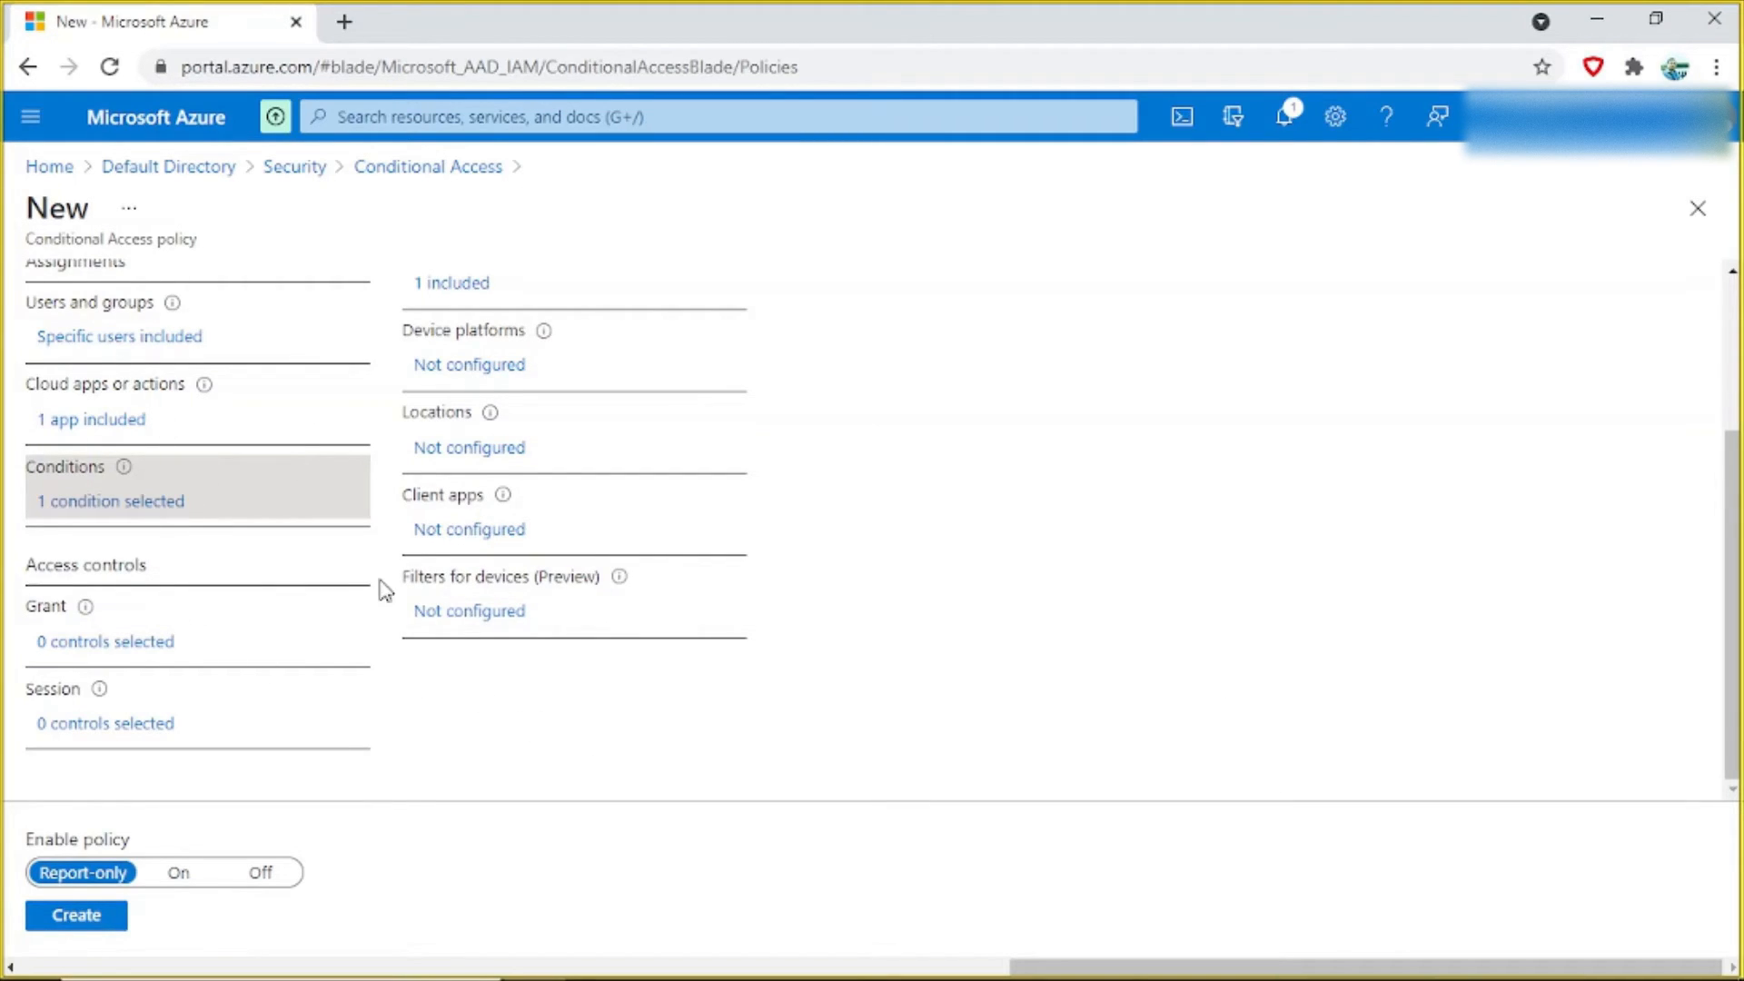
Set the Grant control to Grant access with Require multi-factor authentication ticked.
click(105, 645)
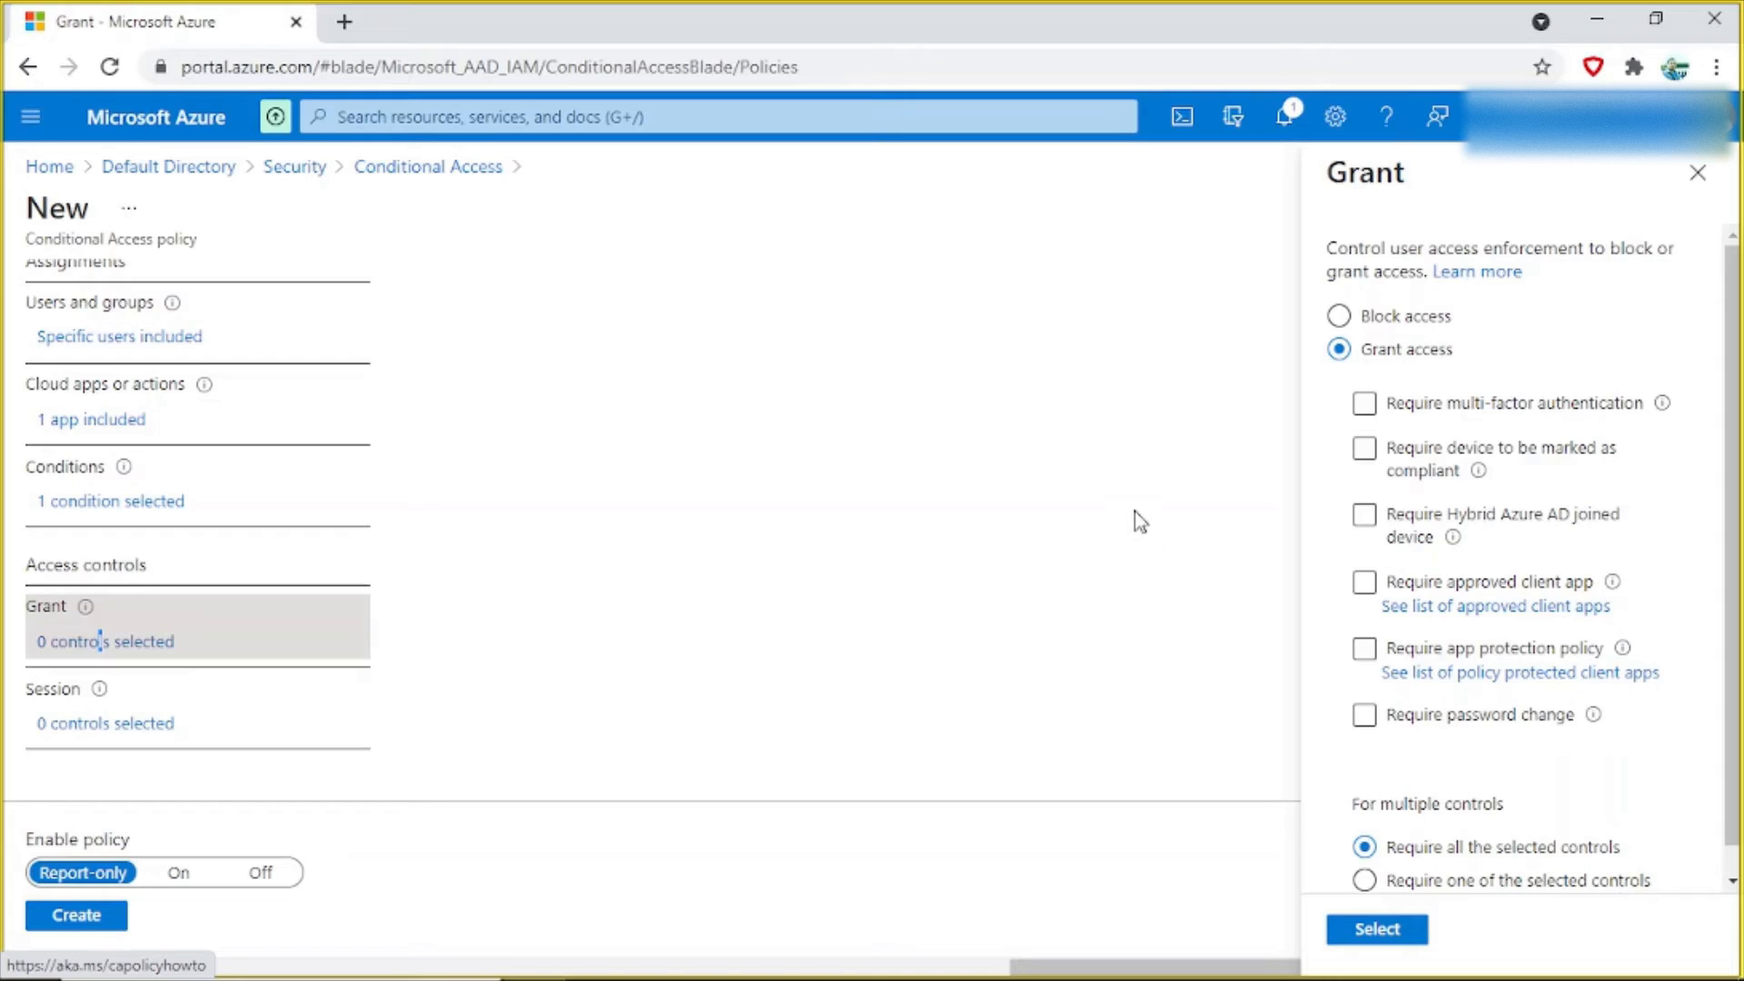
click(1364, 404)
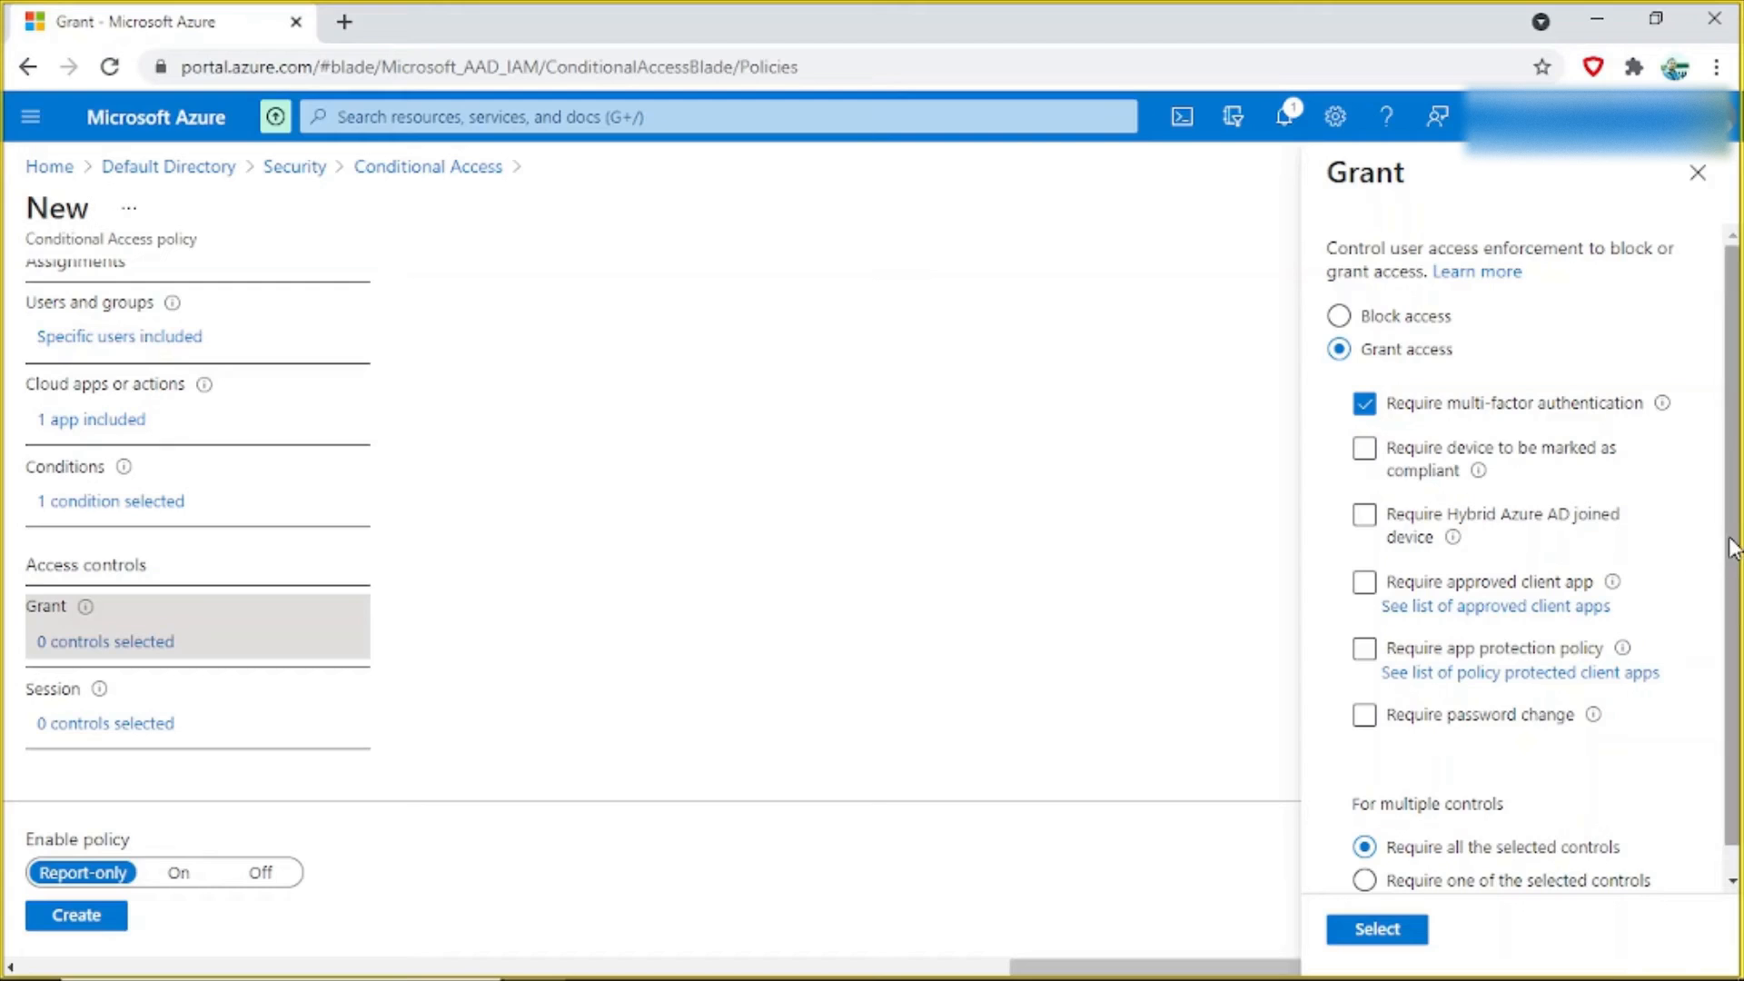
drag(1730, 546, 1724, 732)
click(1395, 936)
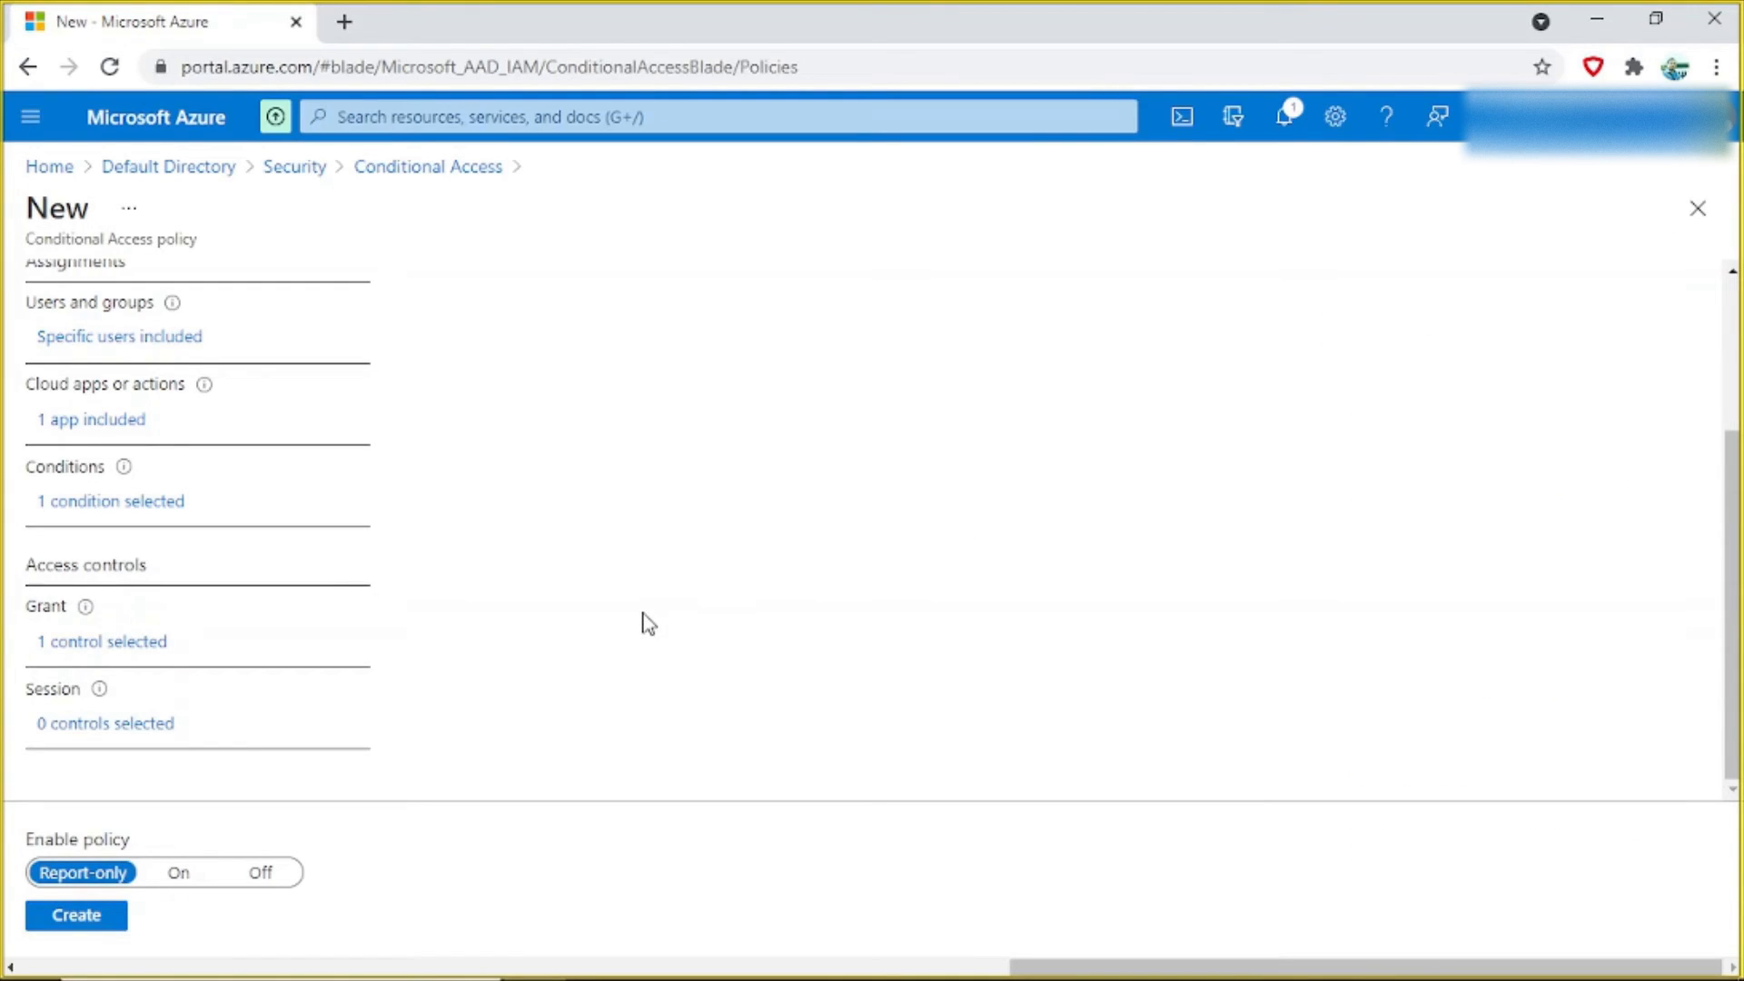
Switch Enable policy from Report-only to On and create the Restrict Users policy.
click(175, 874)
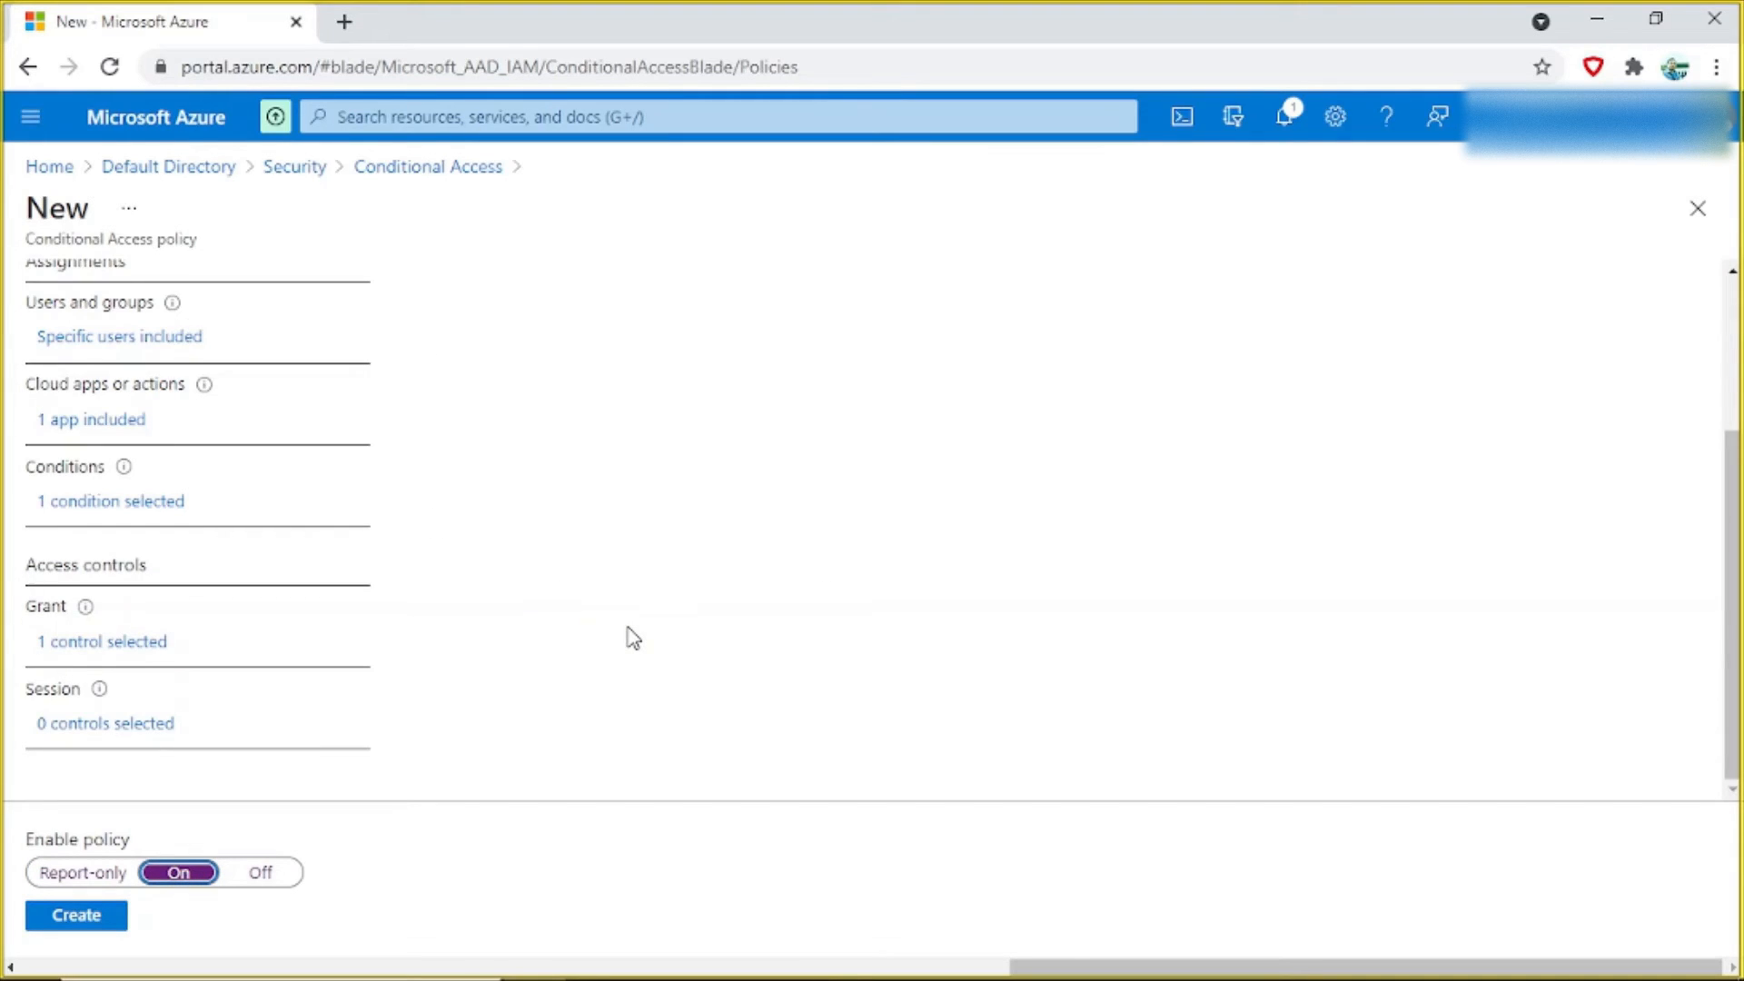
scroll(634, 638, up, 3)
scroll(633, 638, down, 3)
click(73, 919)
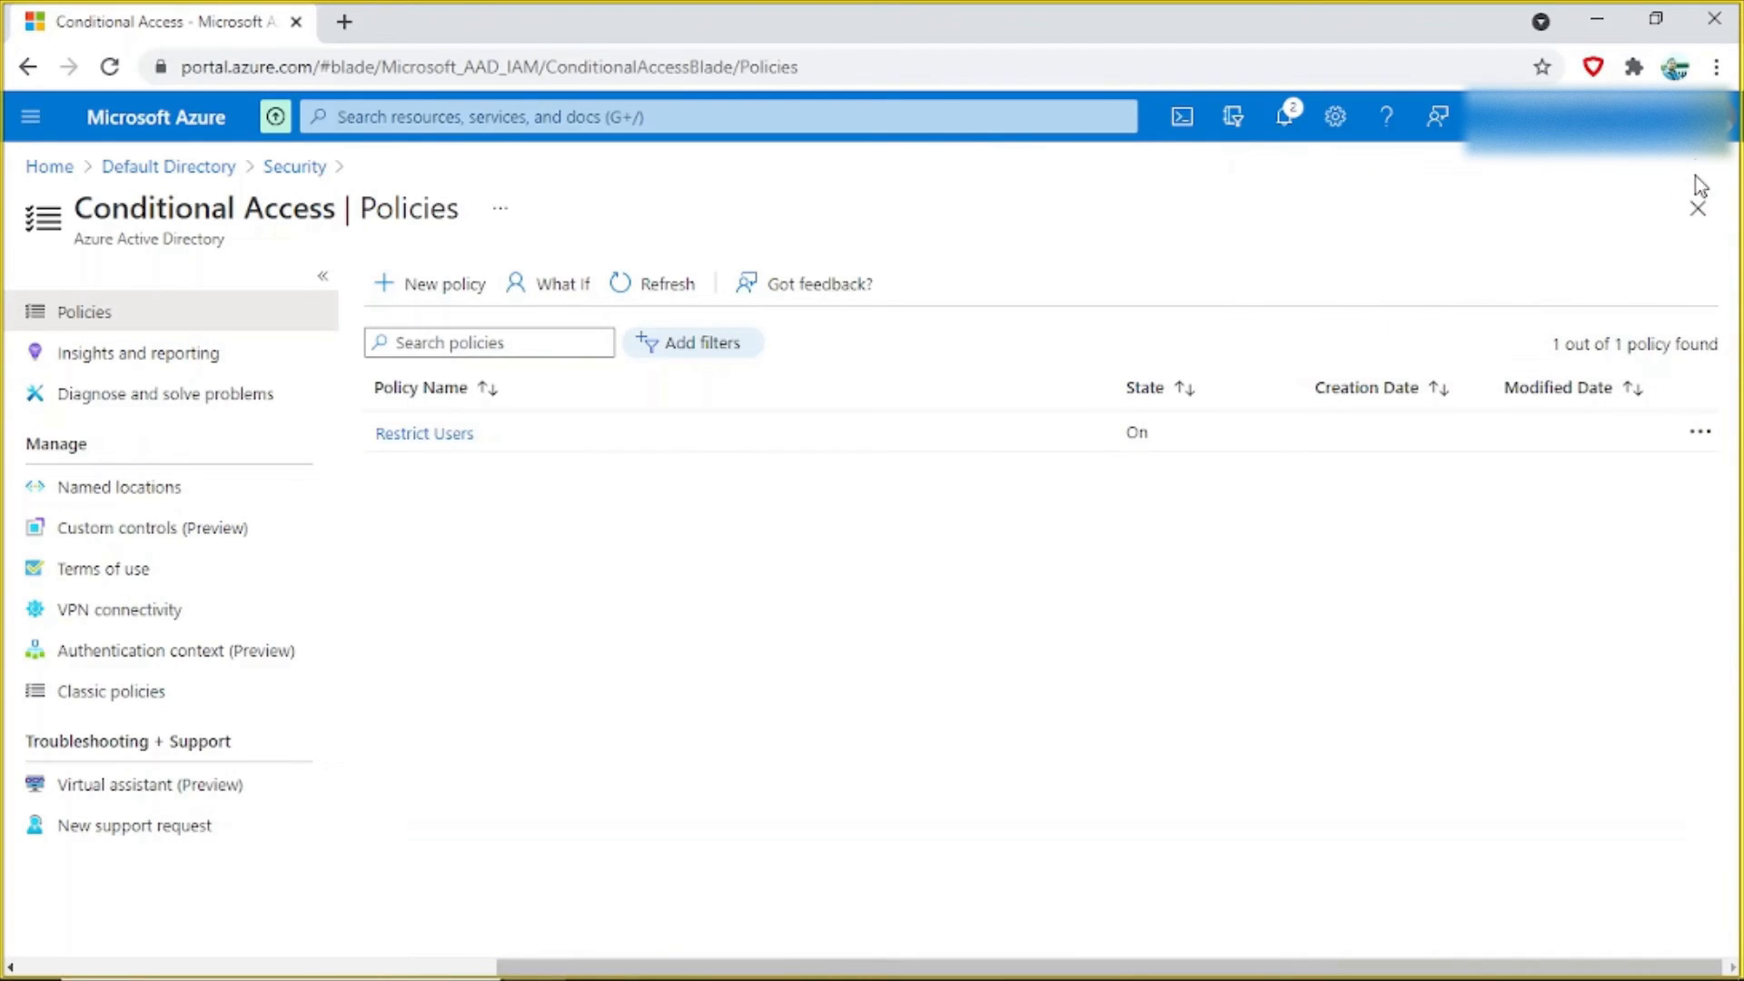
click(1708, 118)
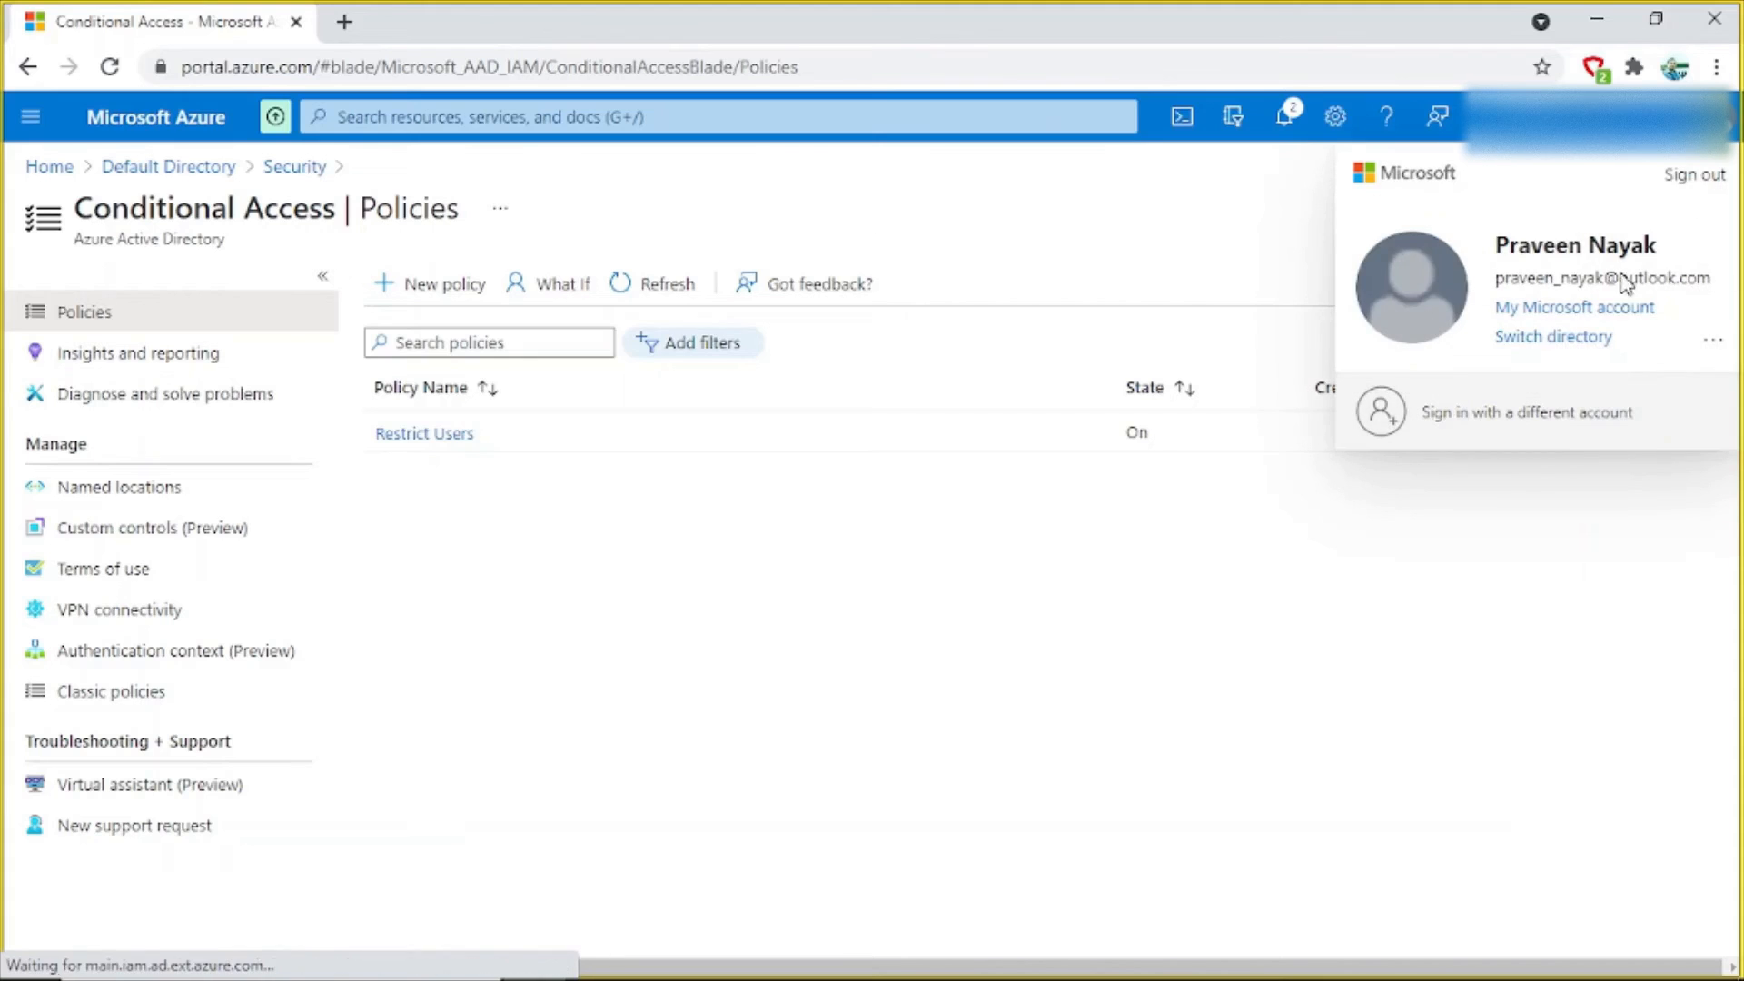
Sign out of the portal and enter the test user's e-mail address on the sign-in page.
click(1699, 173)
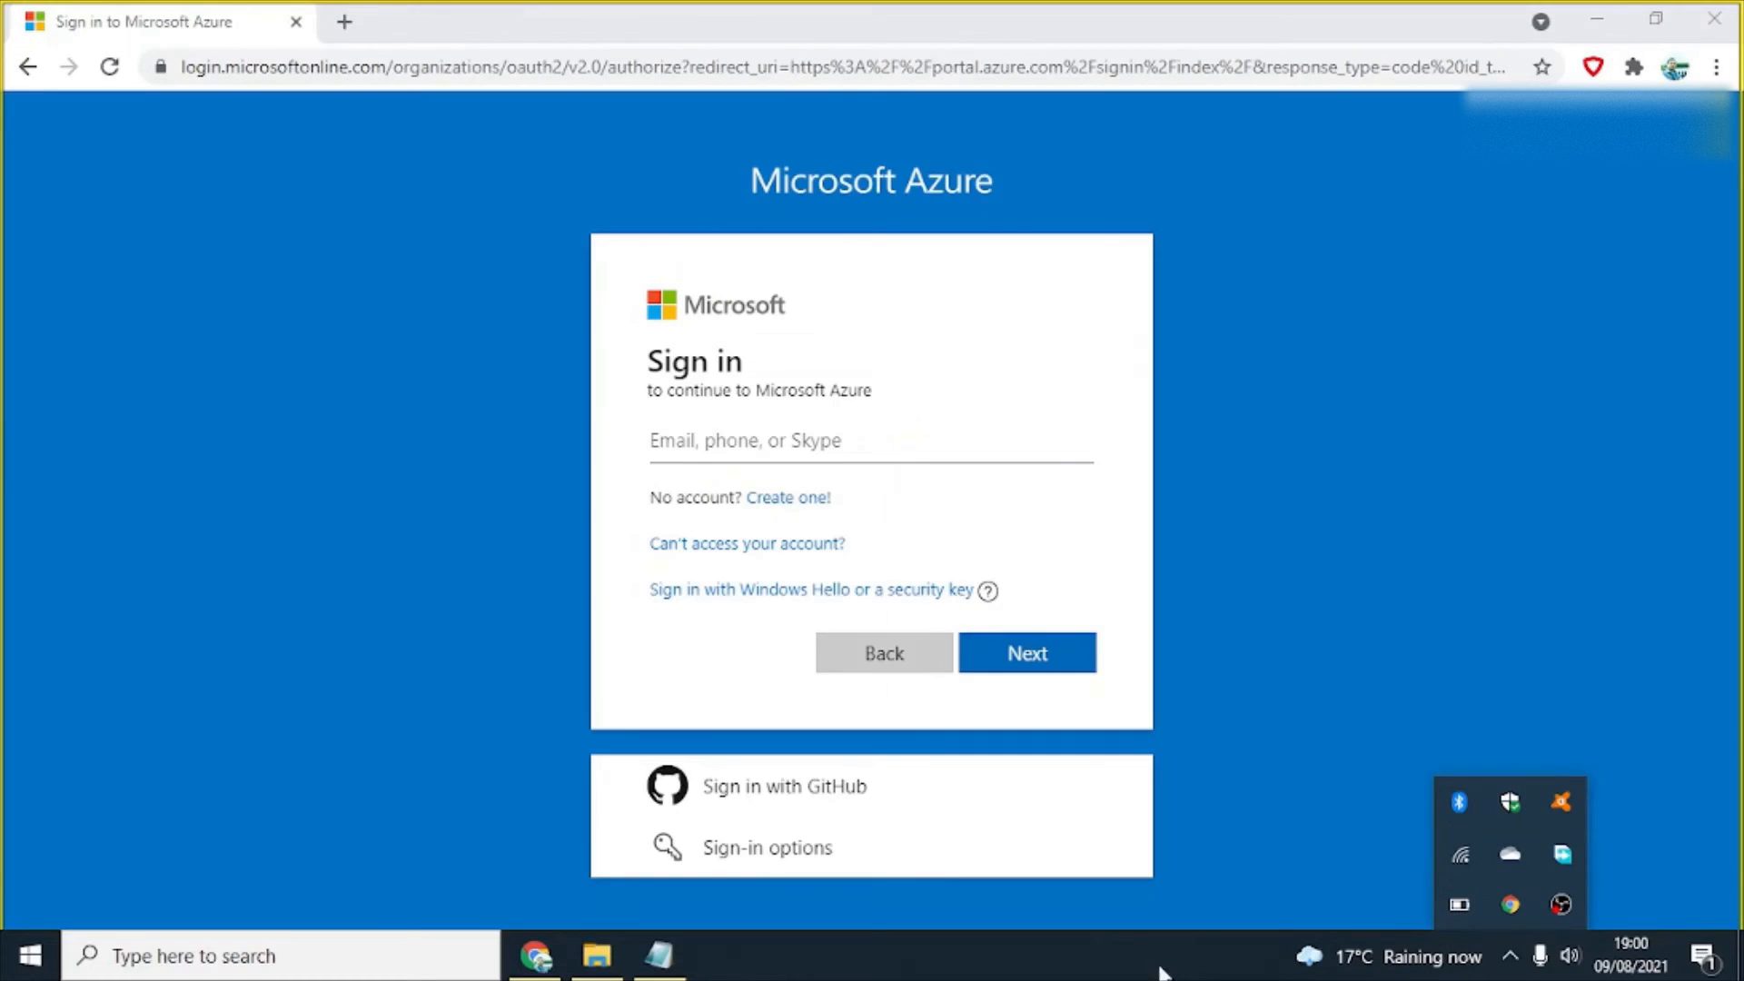
click(716, 447)
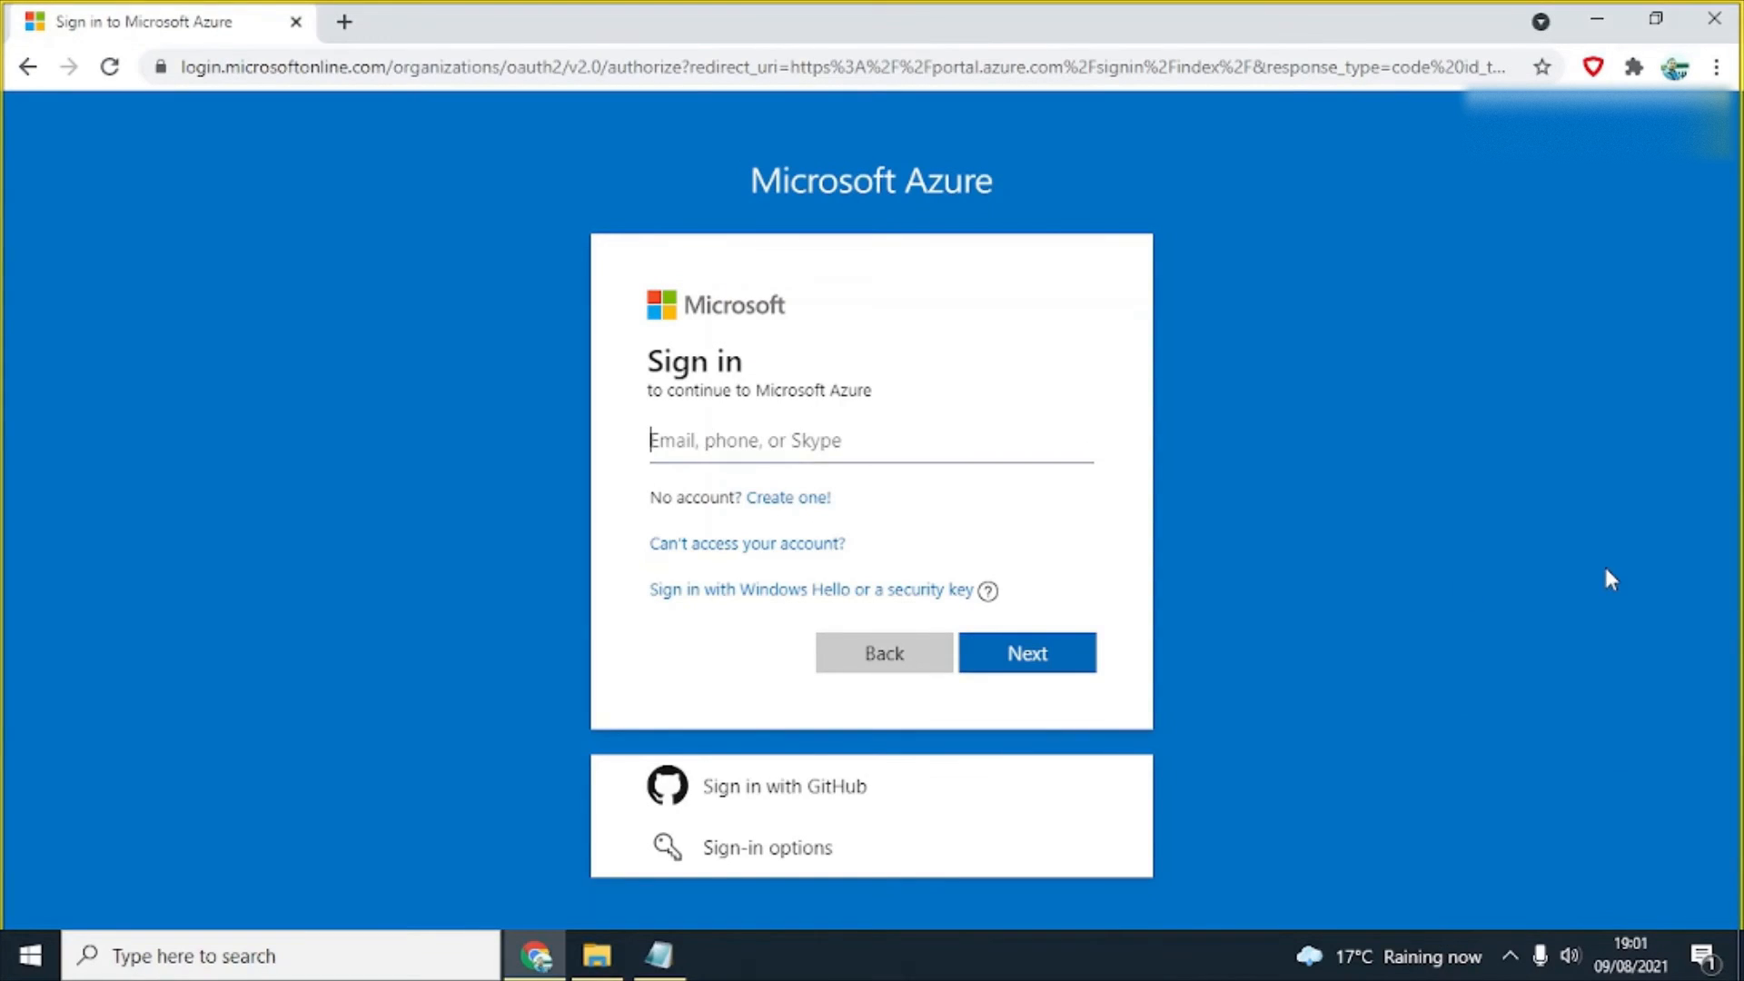
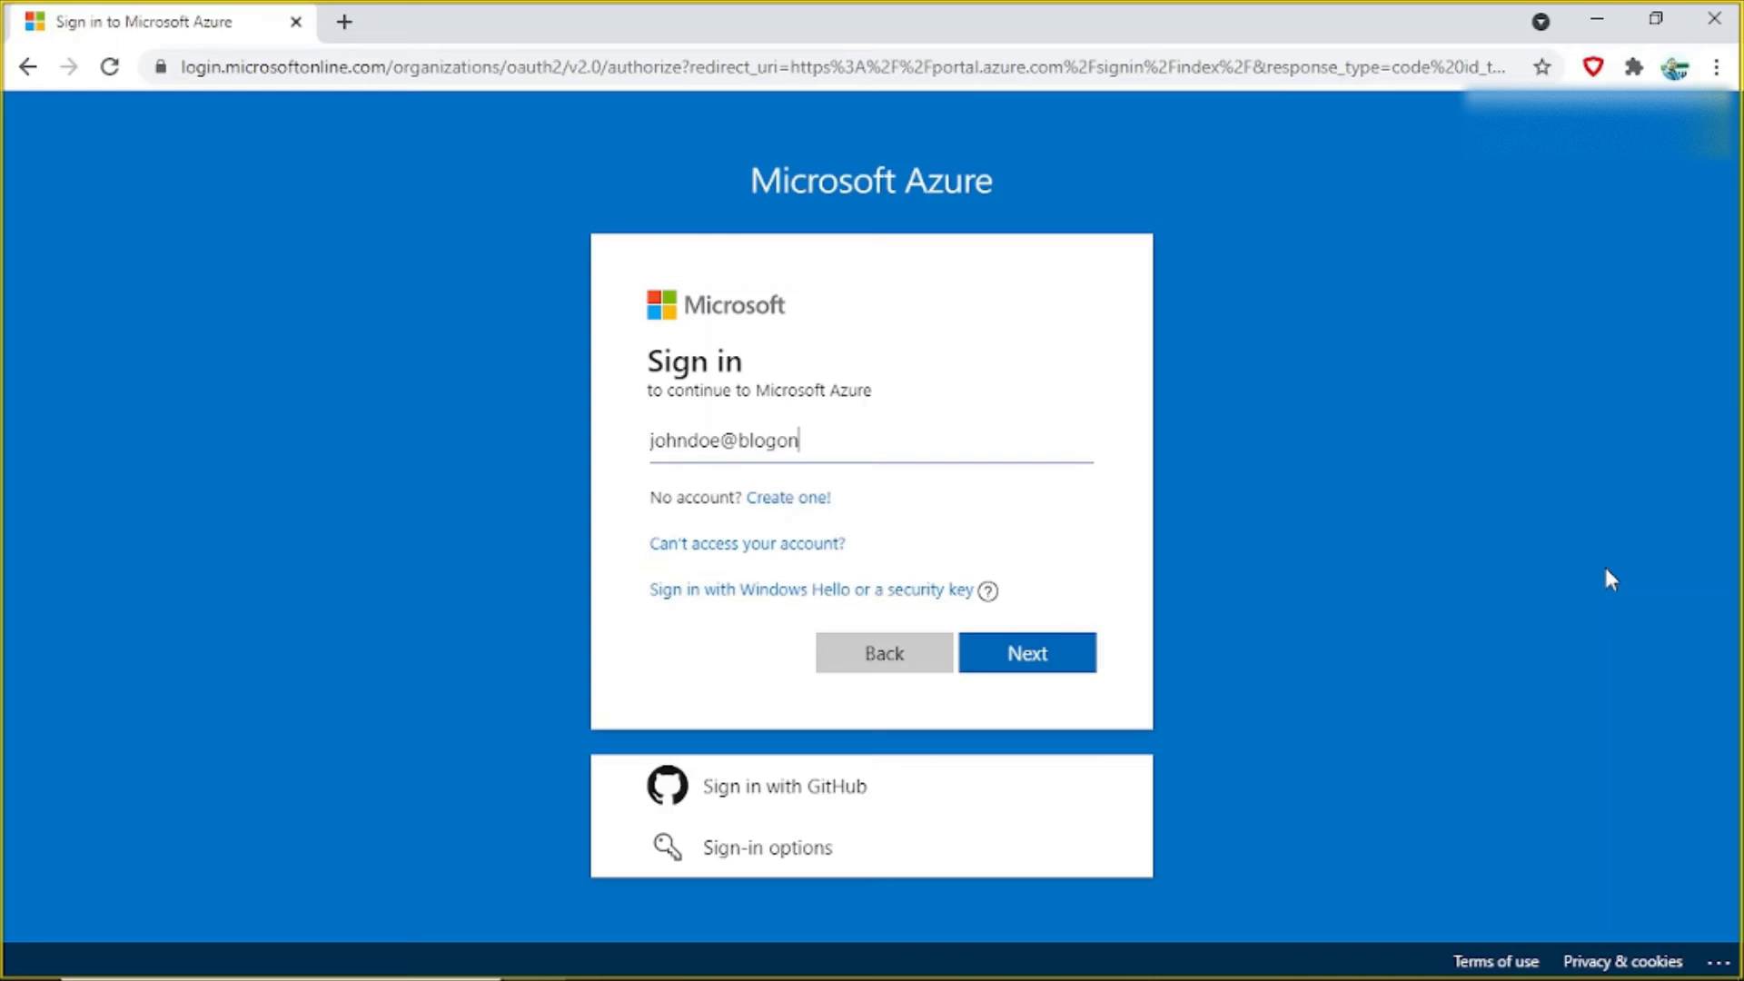
Sign in as the test user with their password, triggering the SMS code prompt.
click(1031, 663)
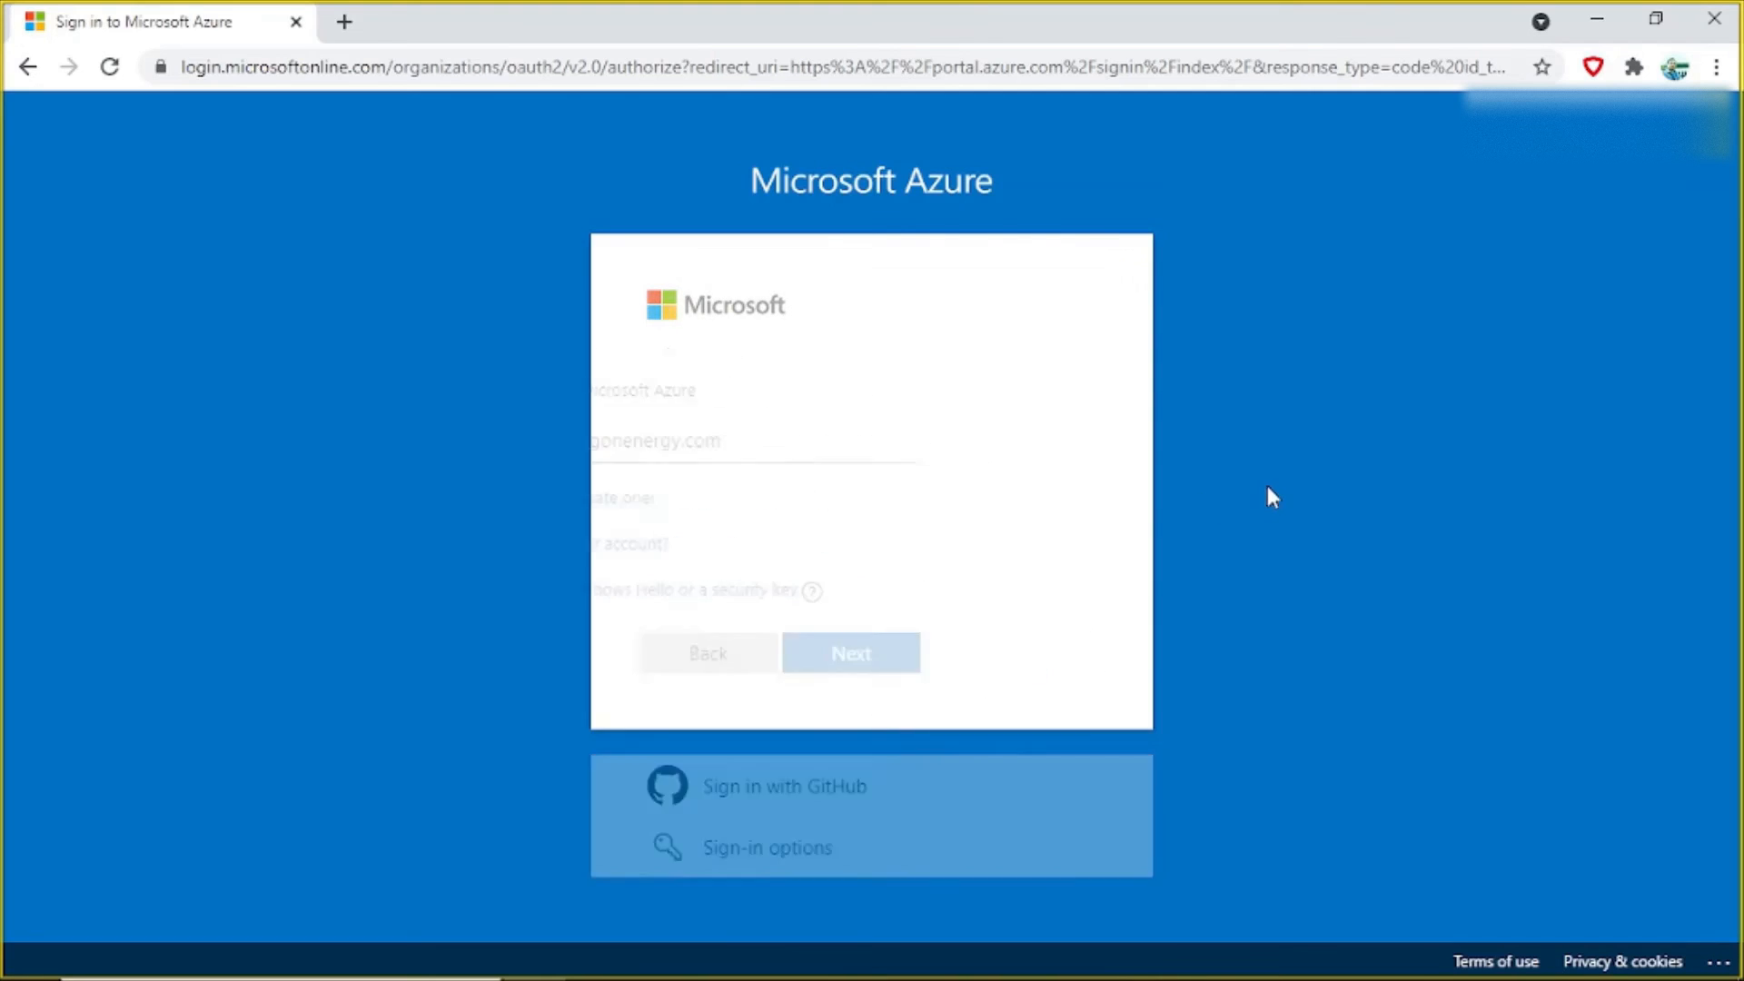
text(•)
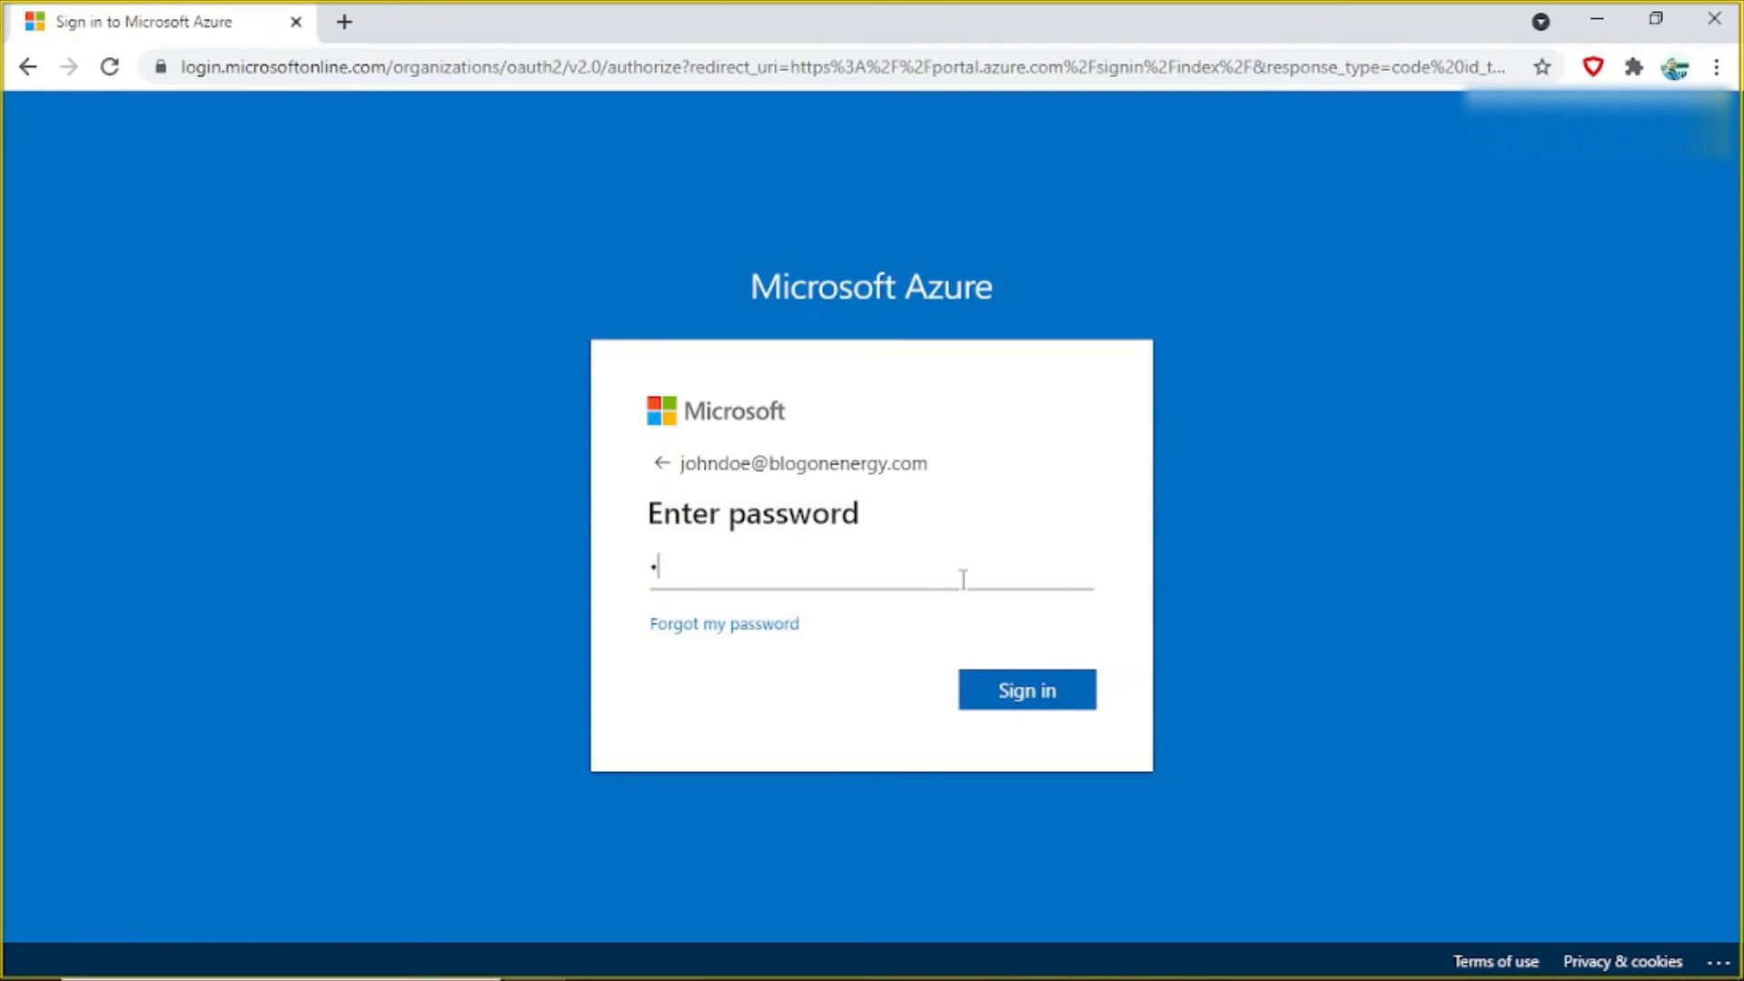
text(•••••••)
click(1020, 689)
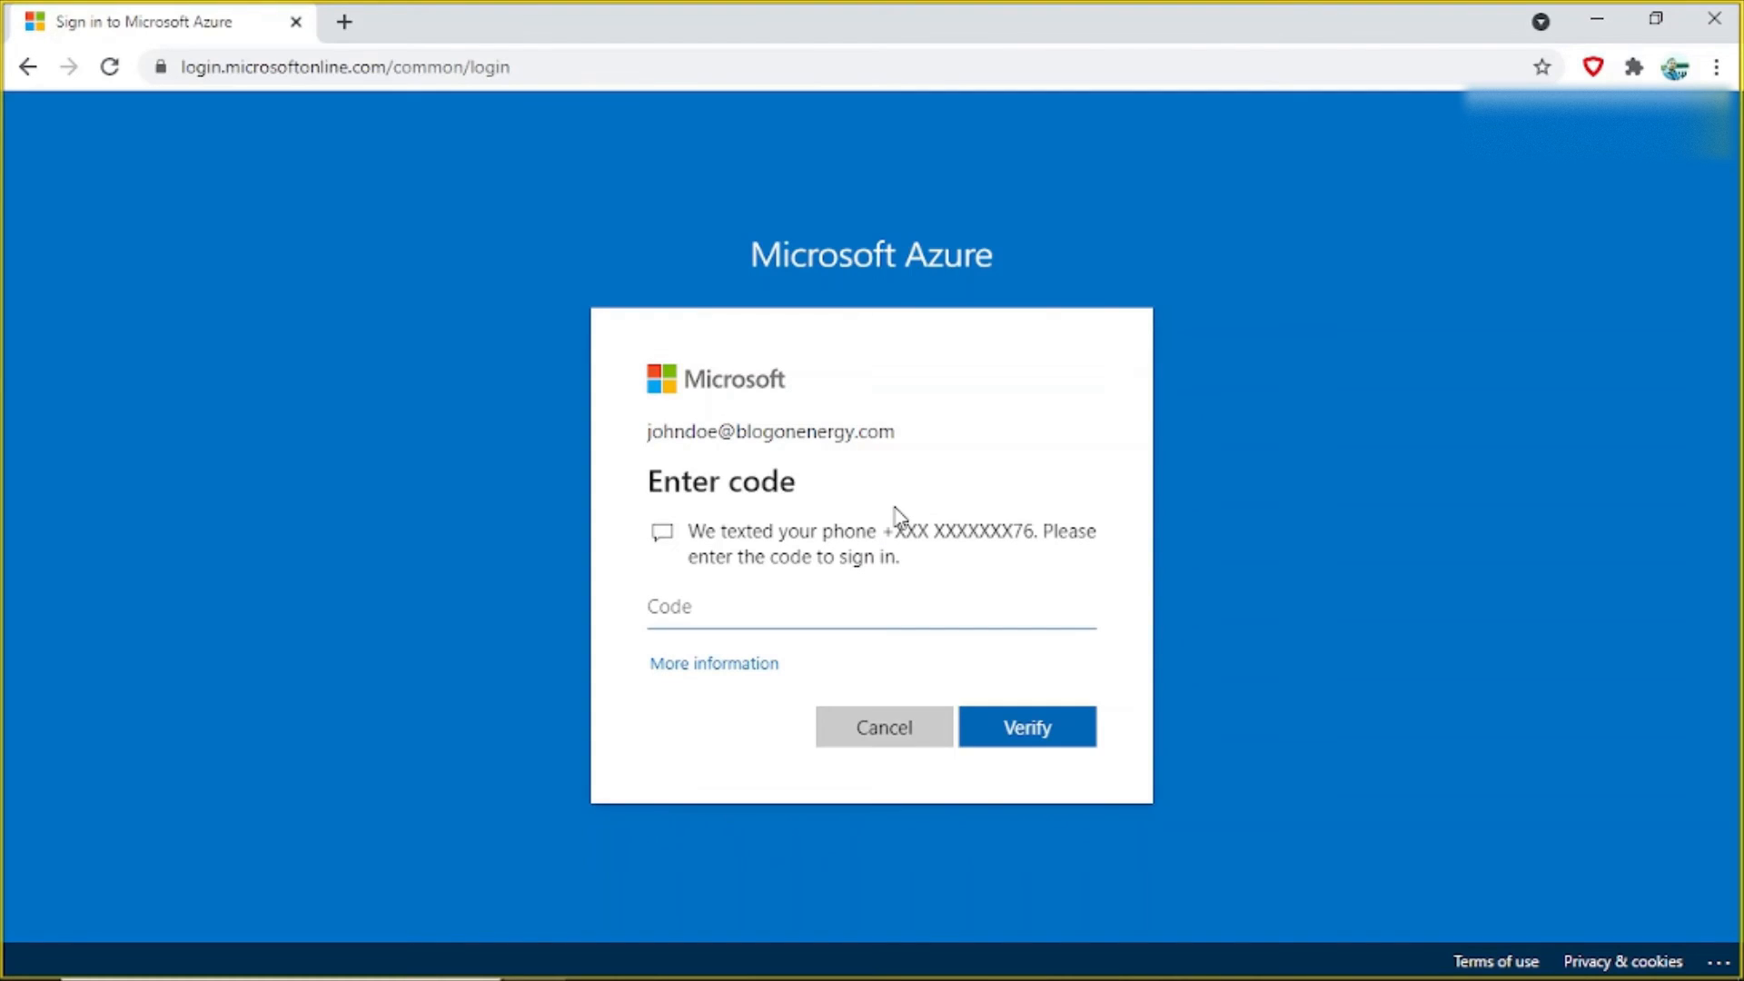
Enter the texted verification code and submit it to complete sign-in.
click(1022, 736)
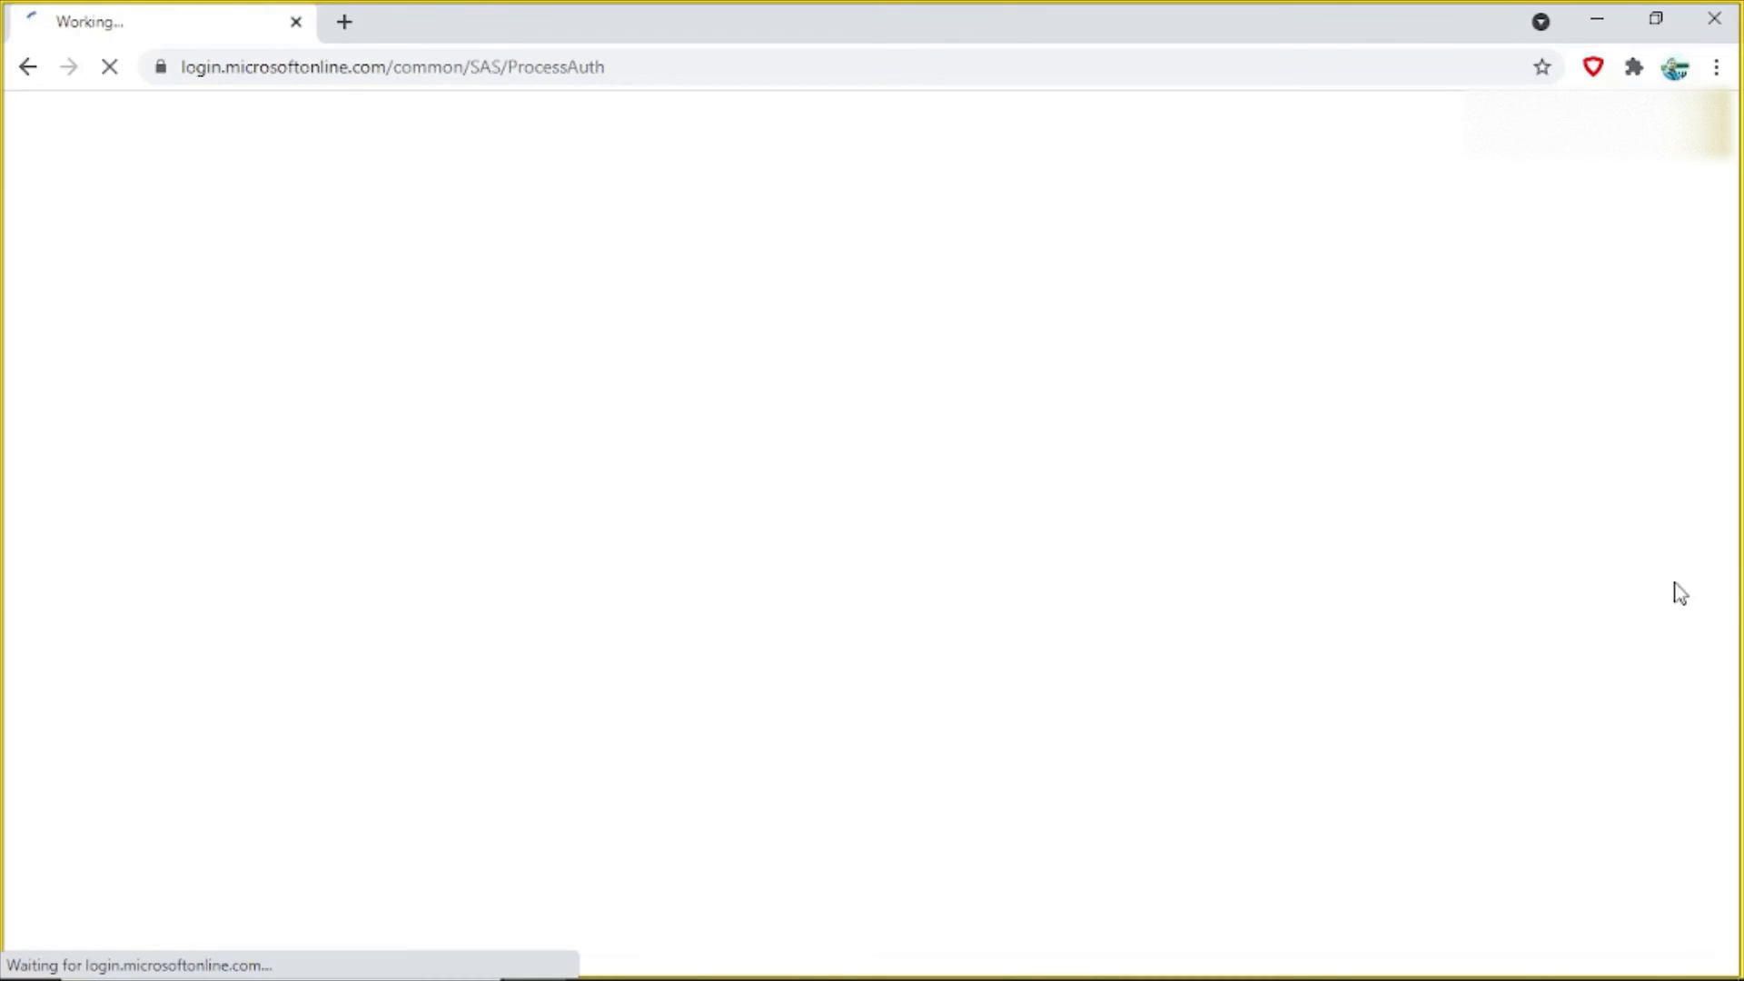